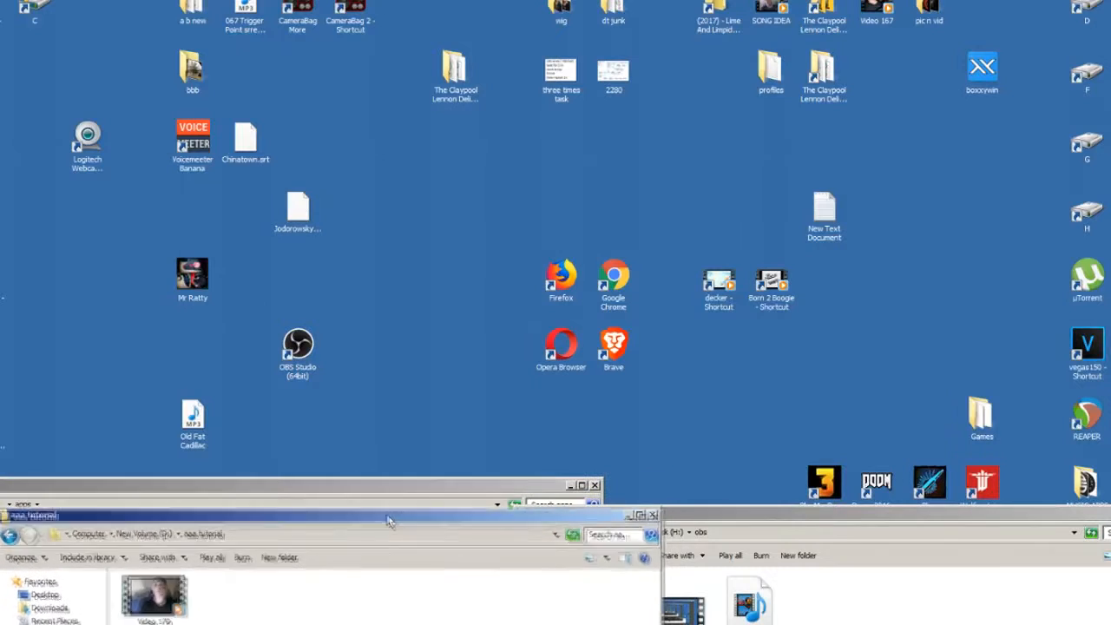
# Launch VEGAS Pro from the desktop and reposition the obs and aaa tutorial folder windows for file transfers.
pyautogui.moveTo(874, 524); pyautogui.dragTo(950, 534)
pyautogui.moveTo(1038, 528); pyautogui.dragTo(720, 504)
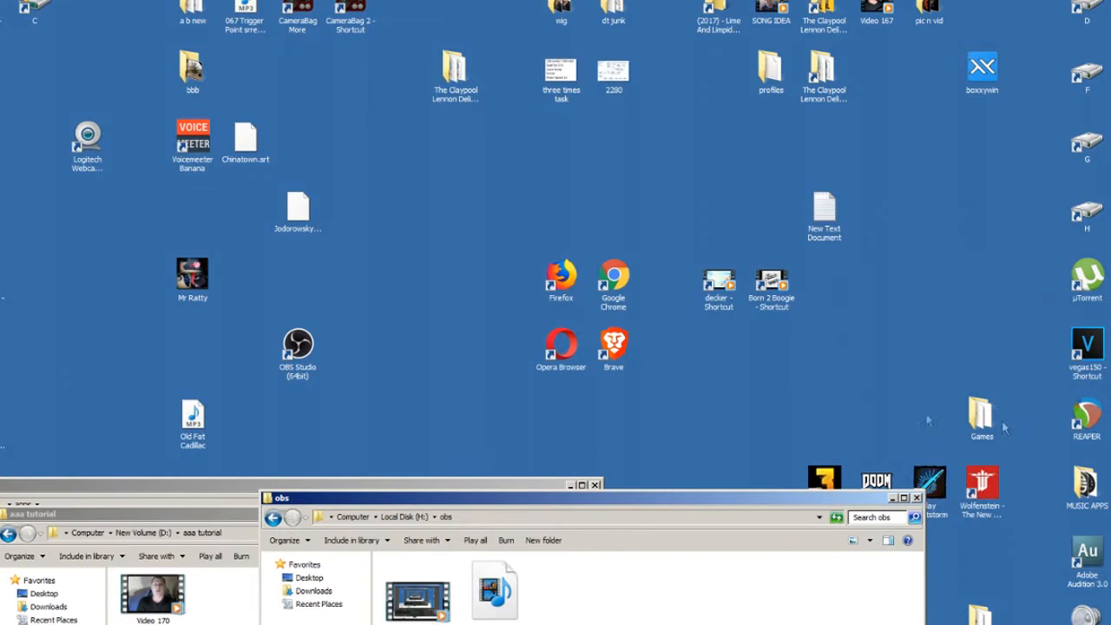
pyautogui.doubleClick(1087, 347)
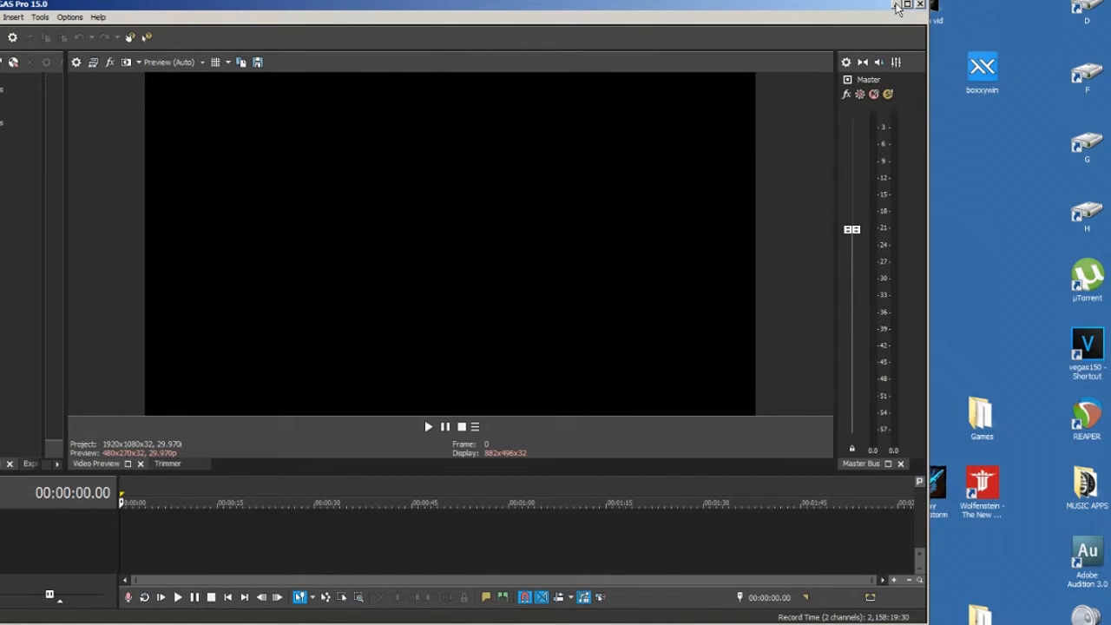
pyautogui.click(897, 6)
pyautogui.moveTo(720, 506); pyautogui.dragTo(981, 552)
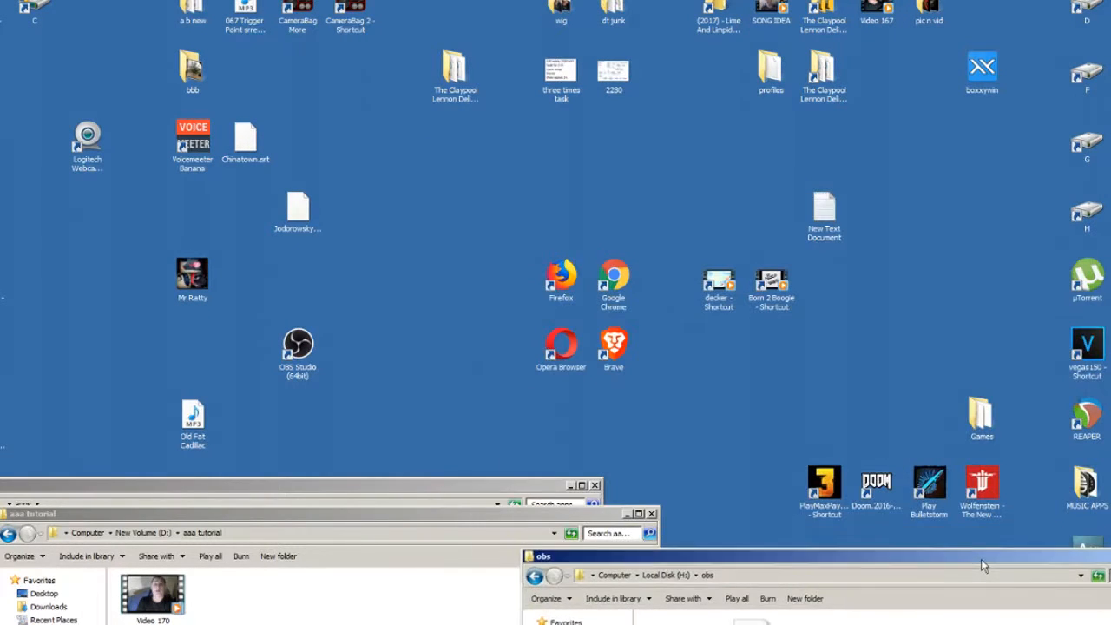
pyautogui.moveTo(280, 527); pyautogui.dragTo(654, 301)
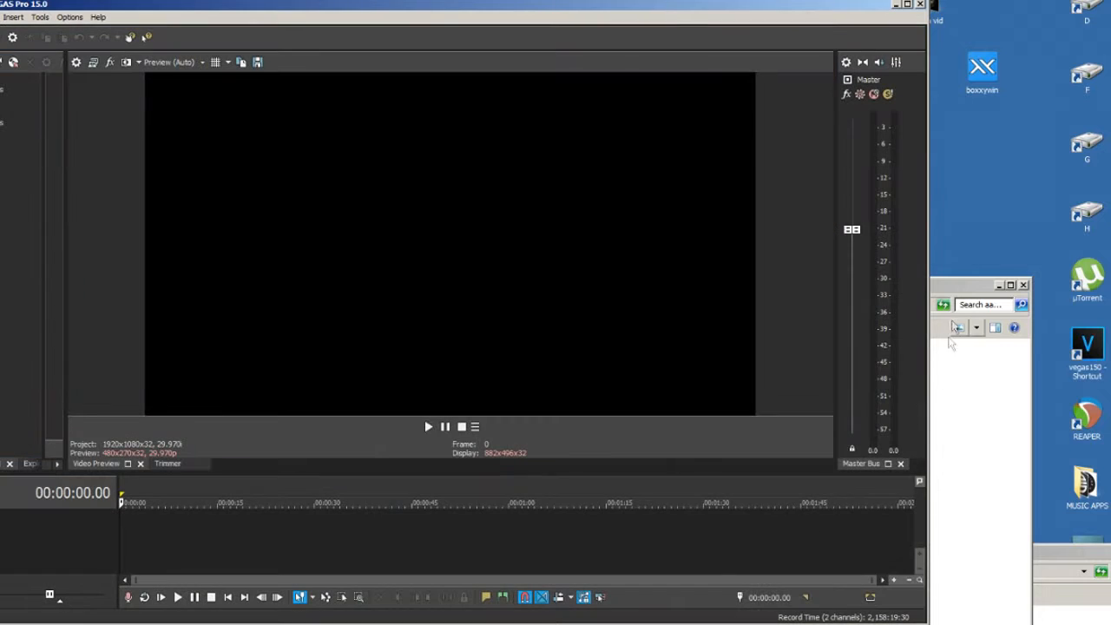
pyautogui.click(958, 296)
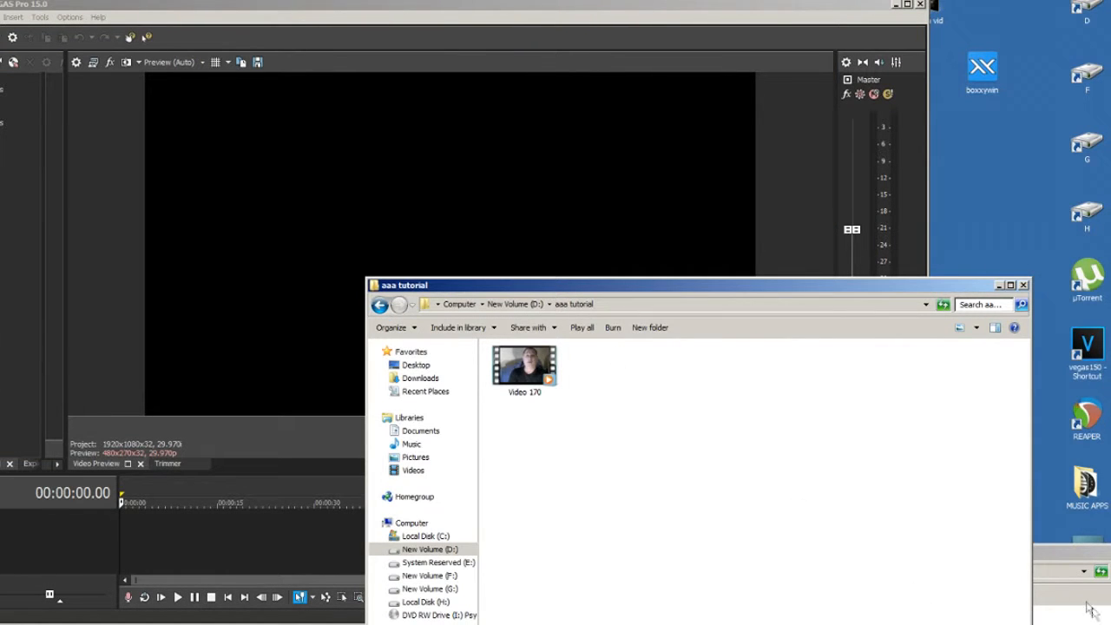
pyautogui.click(1063, 551)
pyautogui.moveTo(769, 618); pyautogui.dragTo(726, 438)
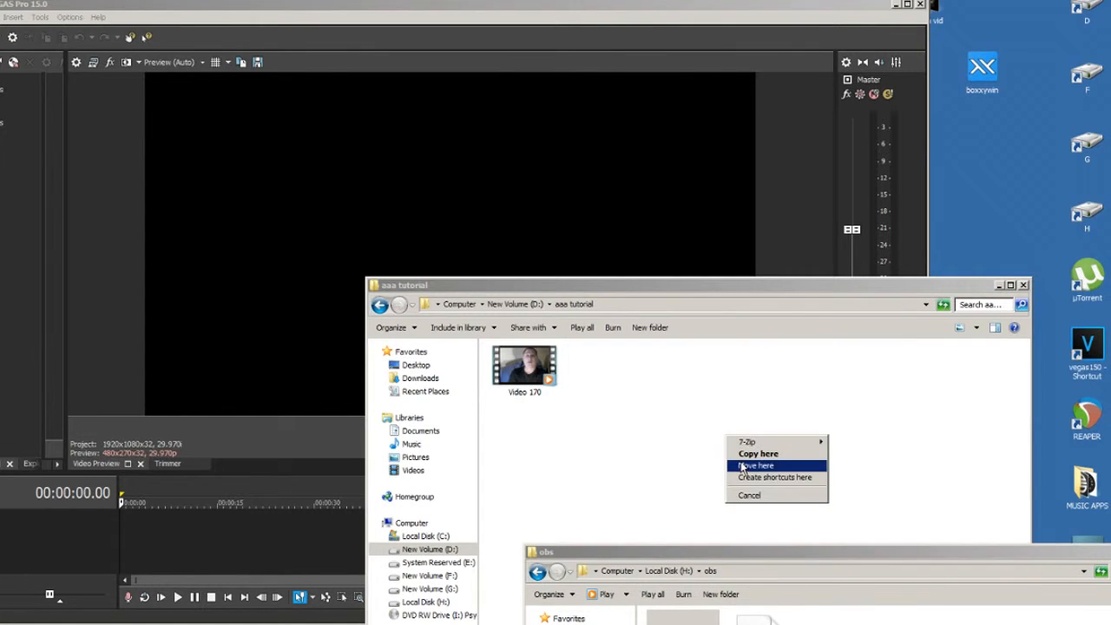
pyautogui.click(751, 466)
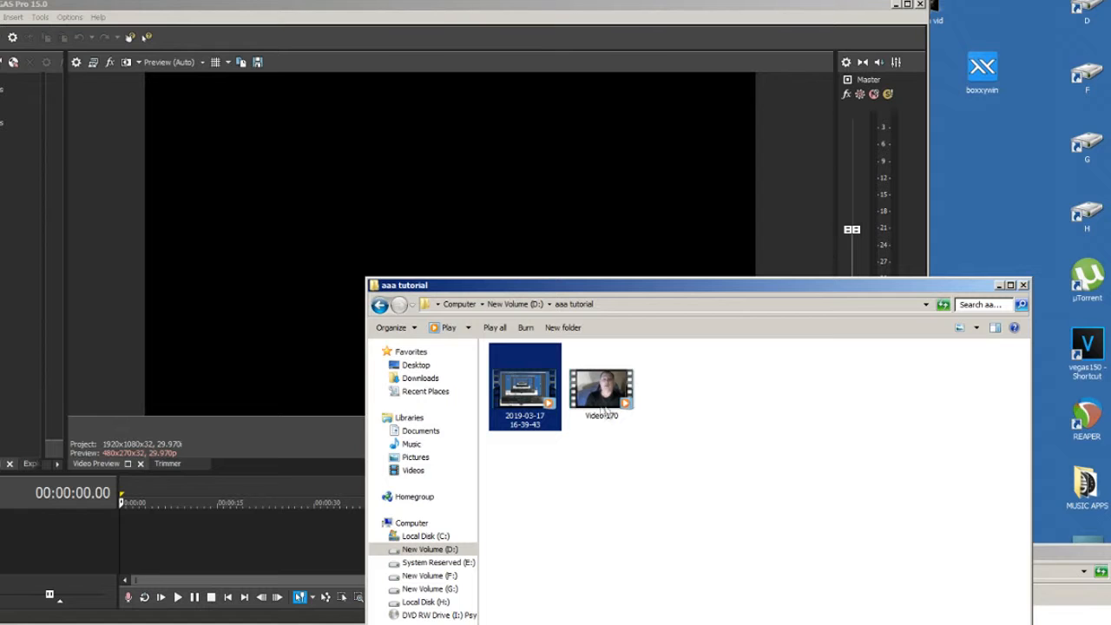
# Place Video 170 at the start of the VEGAS Pro timeline and match the project video settings to it.
pyautogui.moveTo(612, 393); pyautogui.dragTo(207, 522)
pyautogui.click(996, 469)
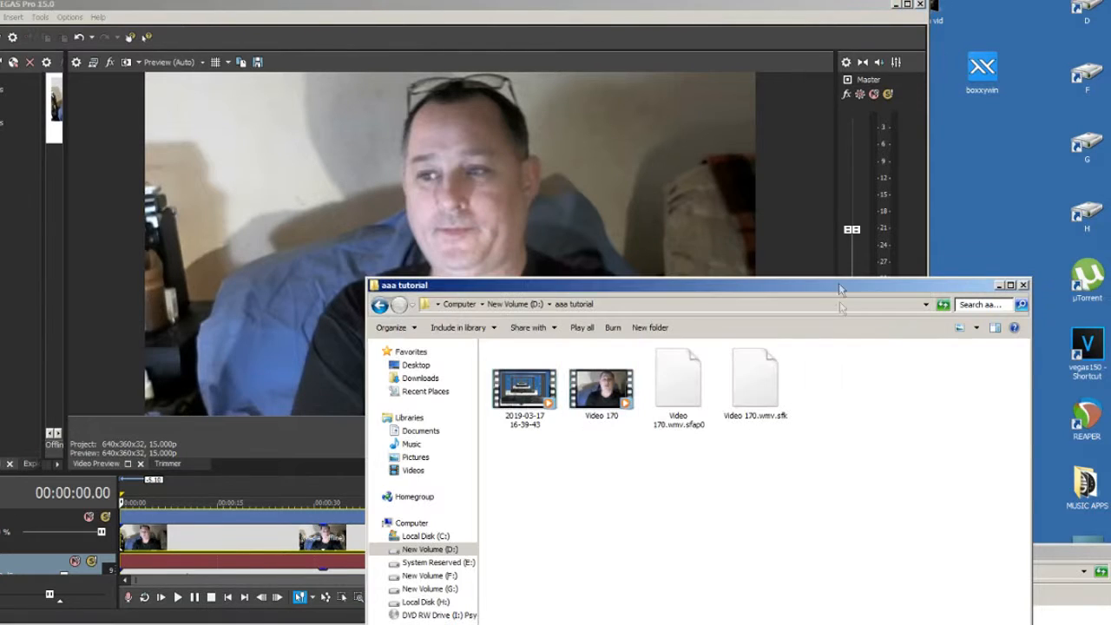
pyautogui.moveTo(829, 288); pyautogui.dragTo(1064, 293)
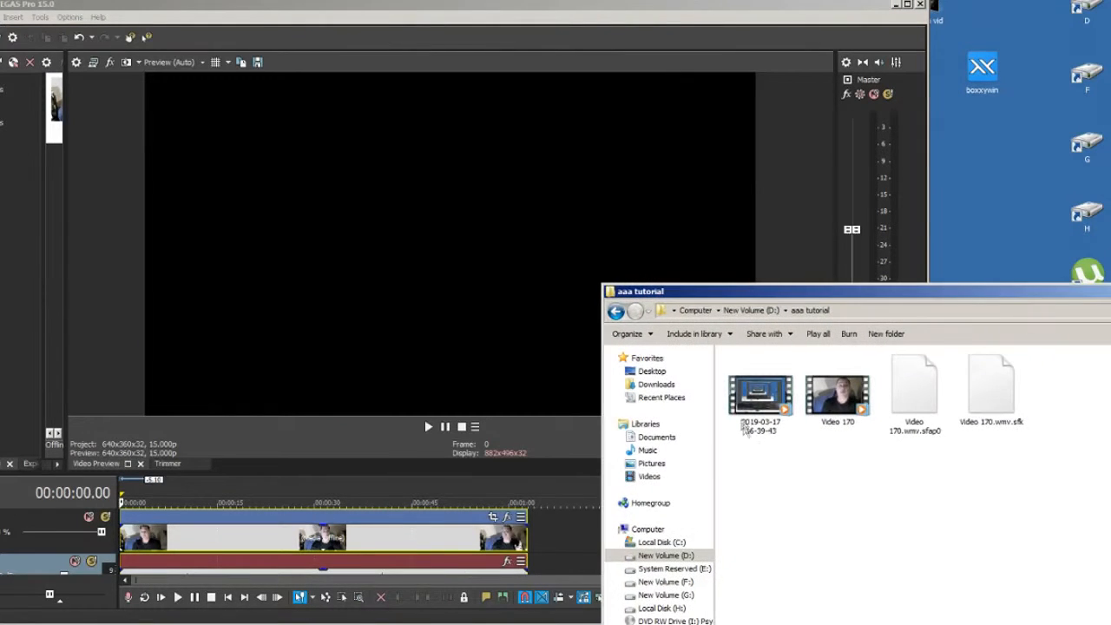
pyautogui.click(743, 405)
pyautogui.moveTo(743, 405); pyautogui.dragTo(555, 547)
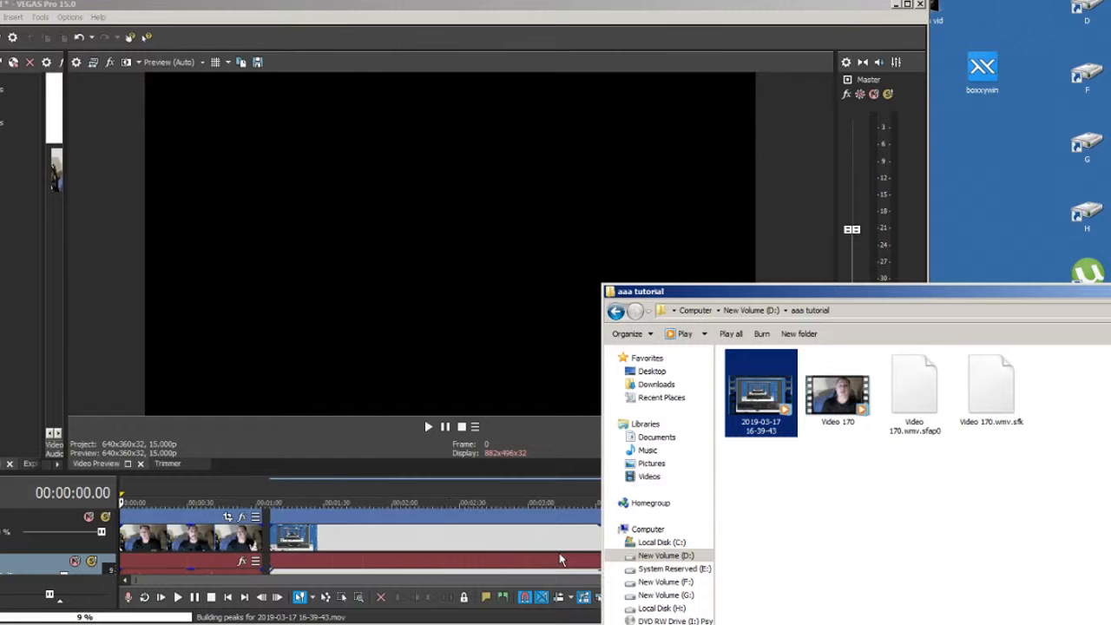
pyautogui.click(463, 545)
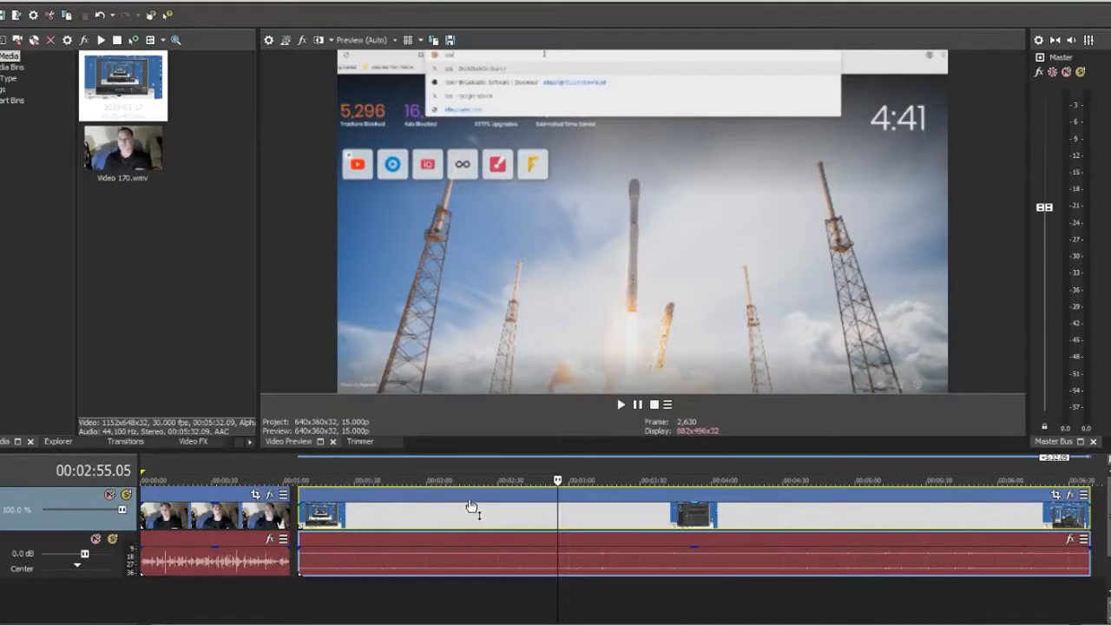
pyautogui.click(455, 498)
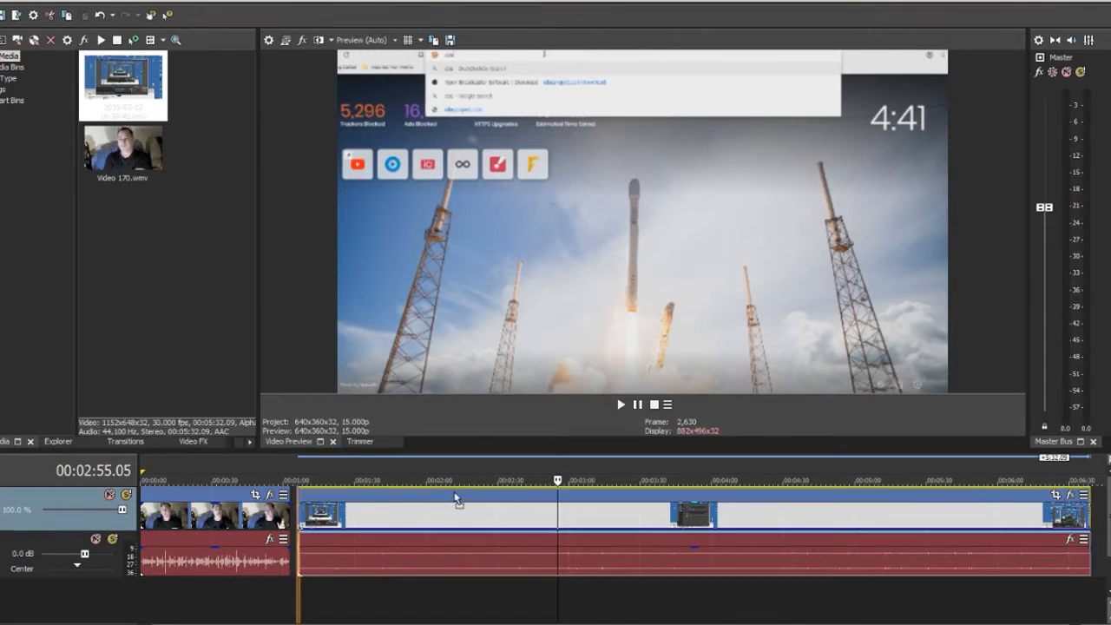
pyautogui.rightClick(452, 497)
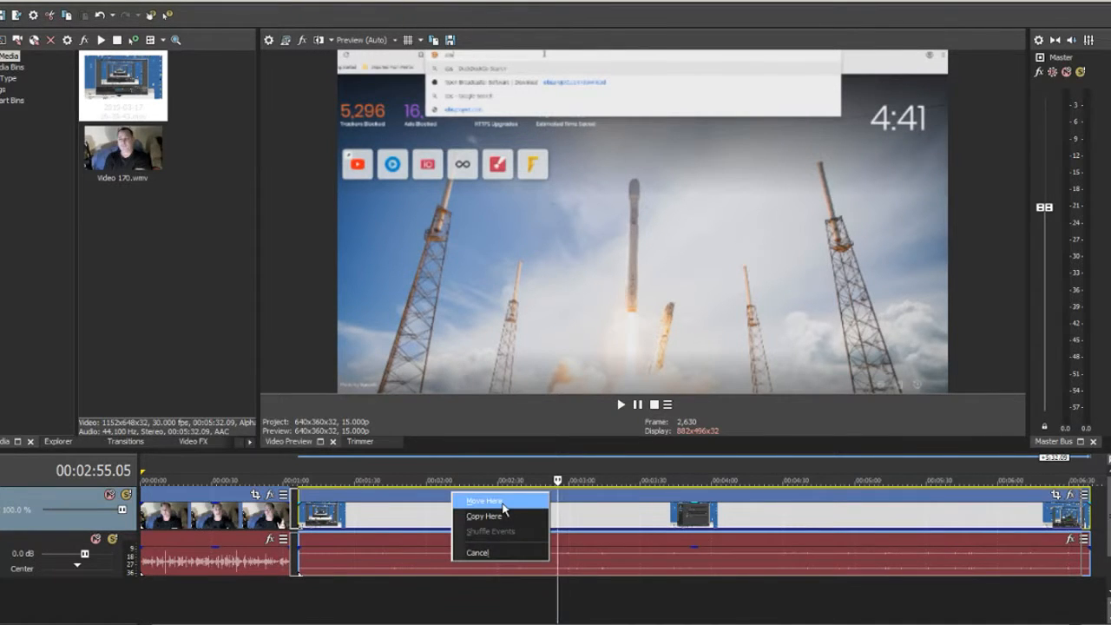
pyautogui.click(504, 511)
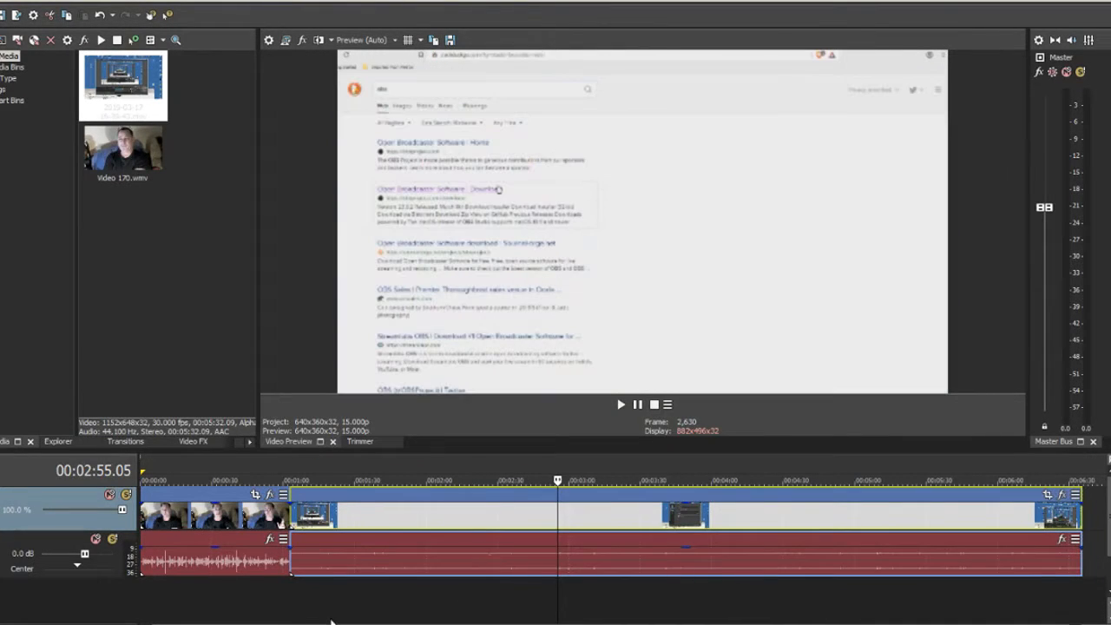
# Play parts of Video 170 and the screen recording to compare their audio levels.
pyautogui.click(266, 605)
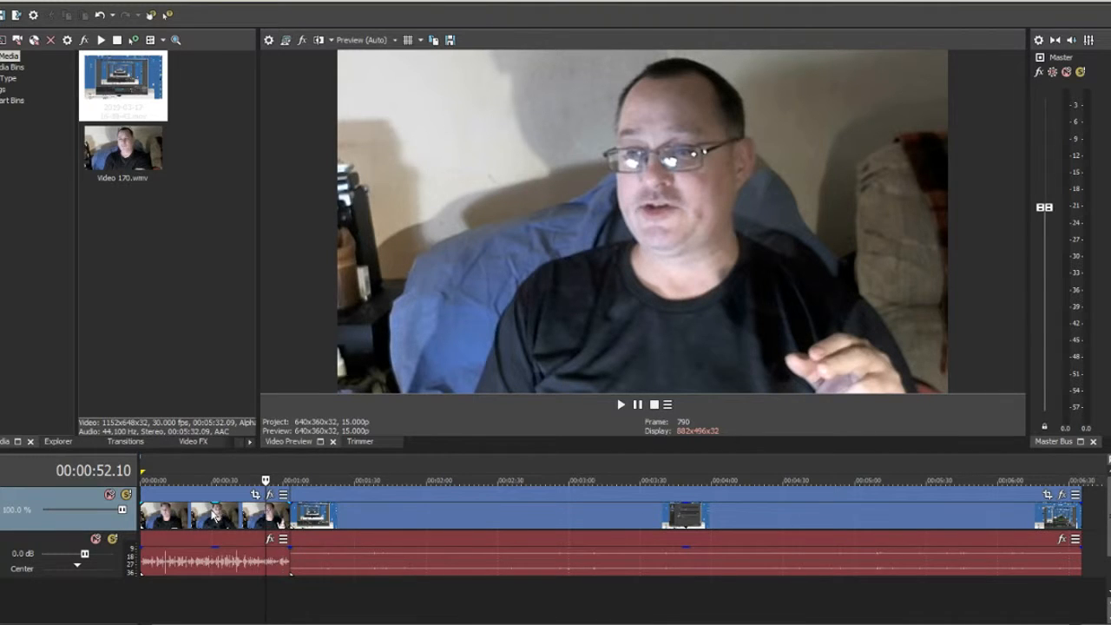
pyautogui.click(195, 516)
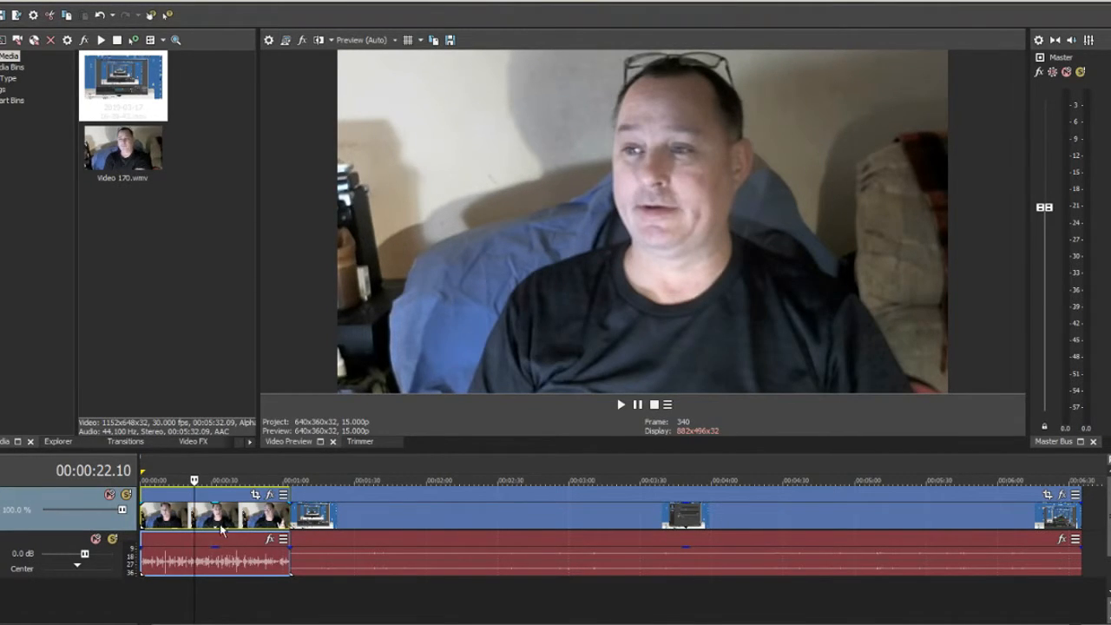
pyautogui.click(222, 524)
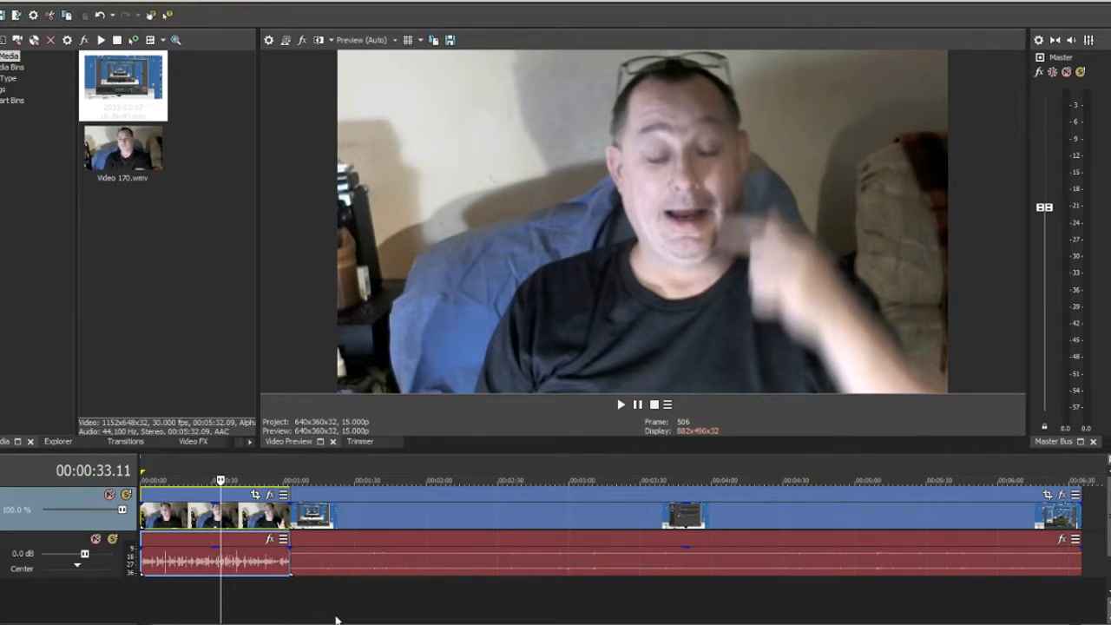
pyautogui.press('space')
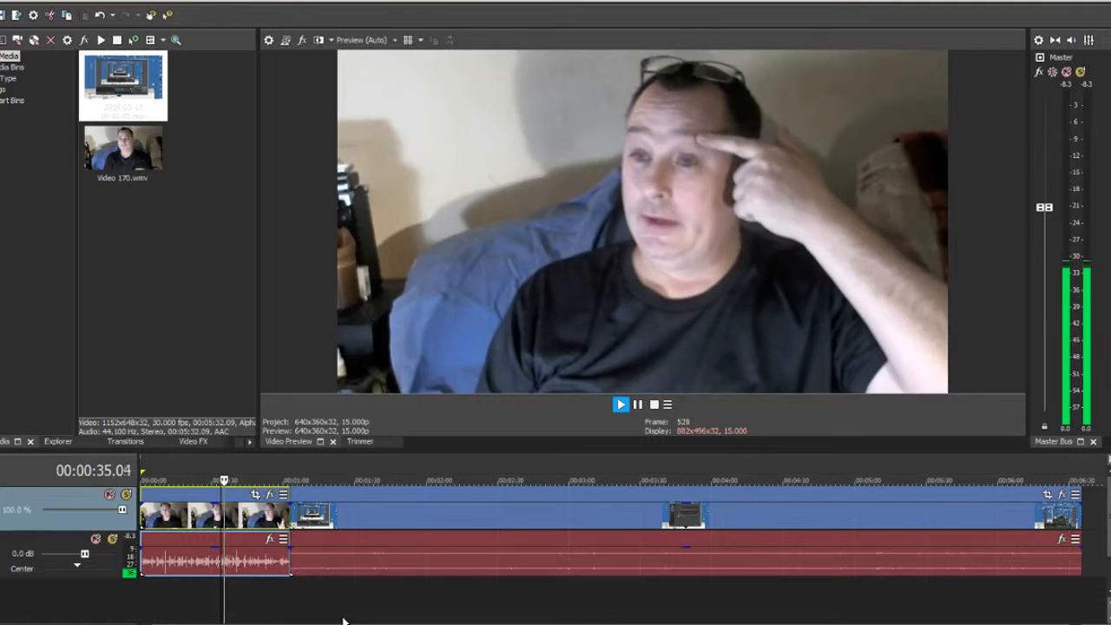
pyautogui.press('space')
pyautogui.click(343, 621)
pyautogui.press('space')
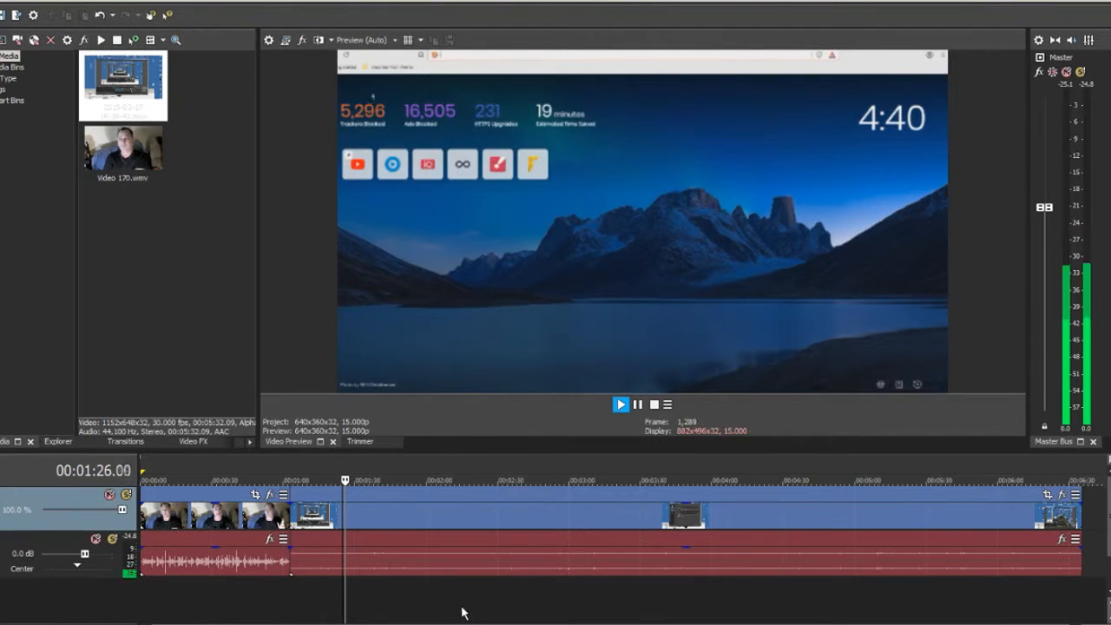
pyautogui.press('space')
# Open a copy of the screen recording's audio event in the external audio editor, Adobe Audition.
pyautogui.click(434, 569)
pyautogui.rightClick(504, 565)
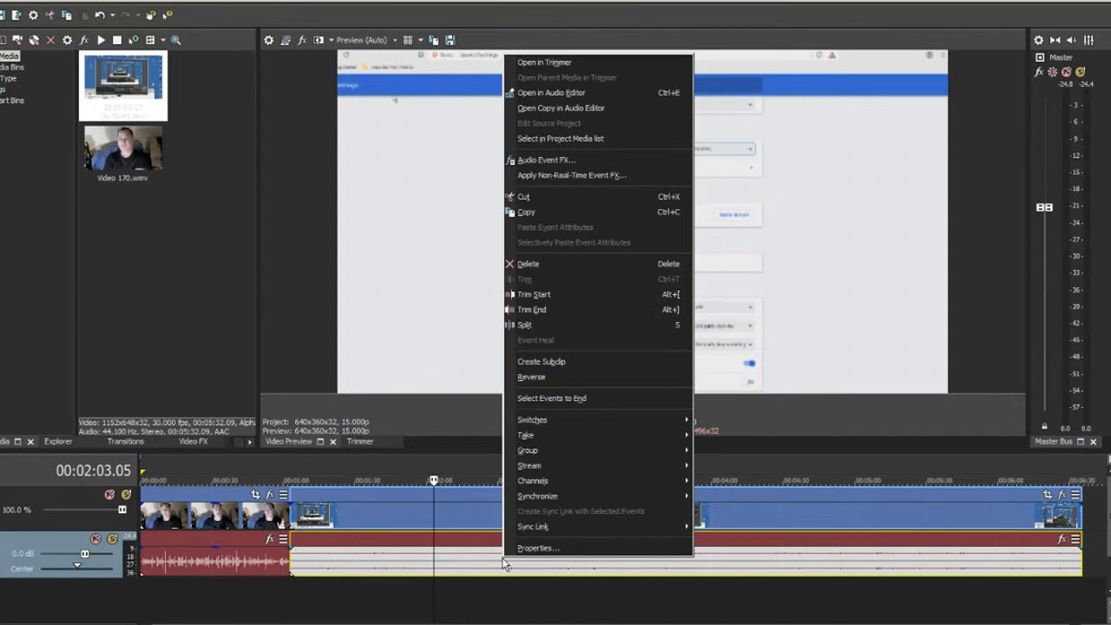
pyautogui.click(627, 110)
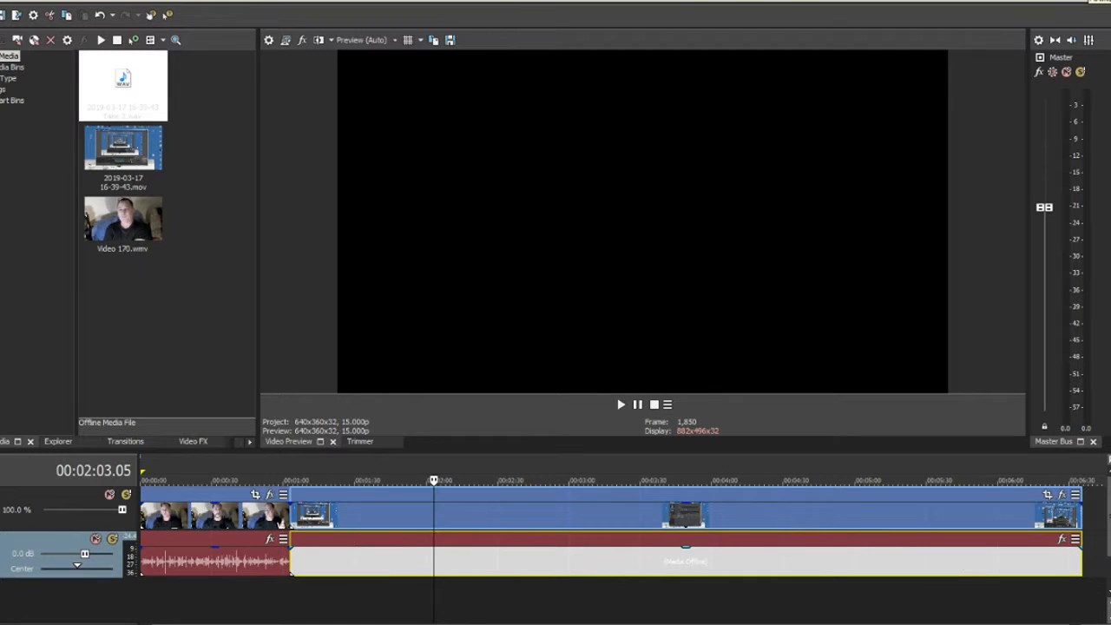
pyautogui.click(1095, 2)
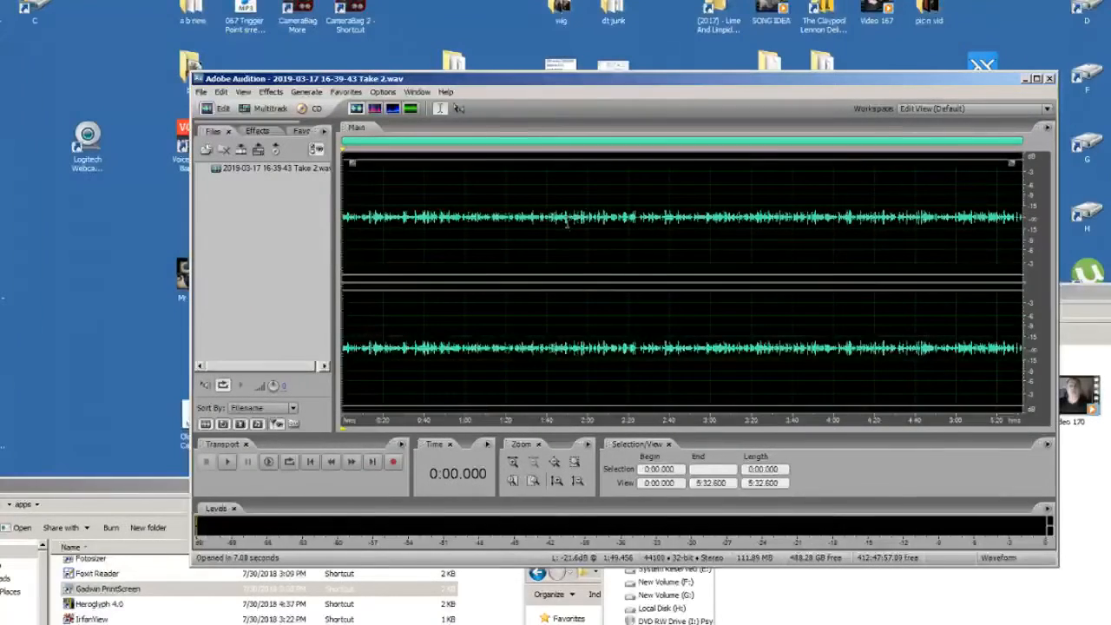
# Back in VEGAS Pro, add the Volume plug-in to the screen recording's audio event and set its level to 0.078 dB.
pyautogui.click(127, 496)
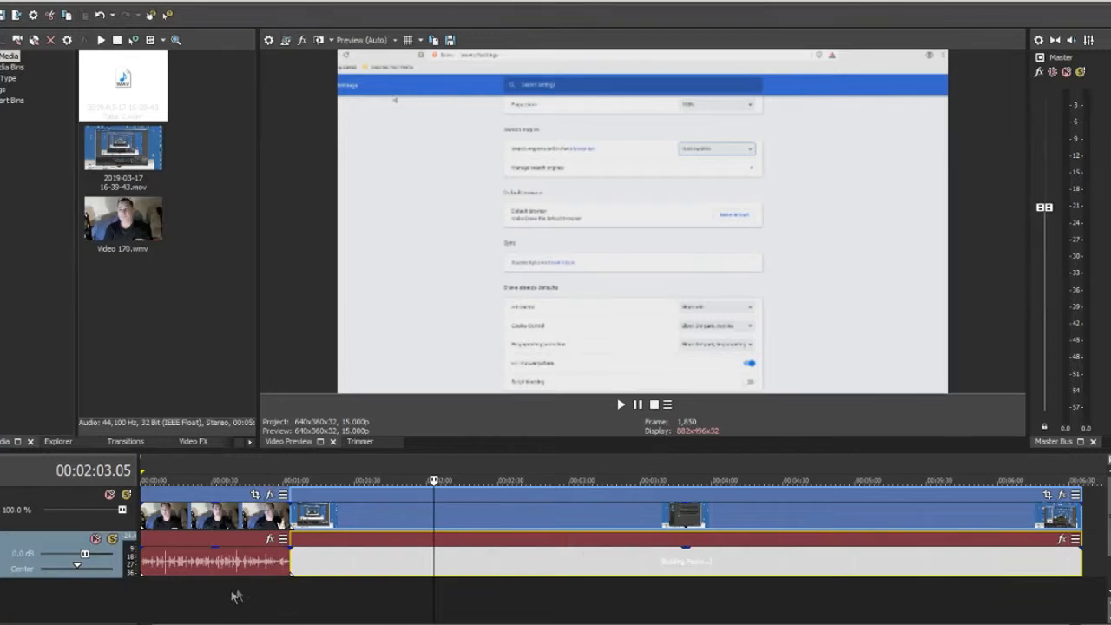
pyautogui.click(226, 566)
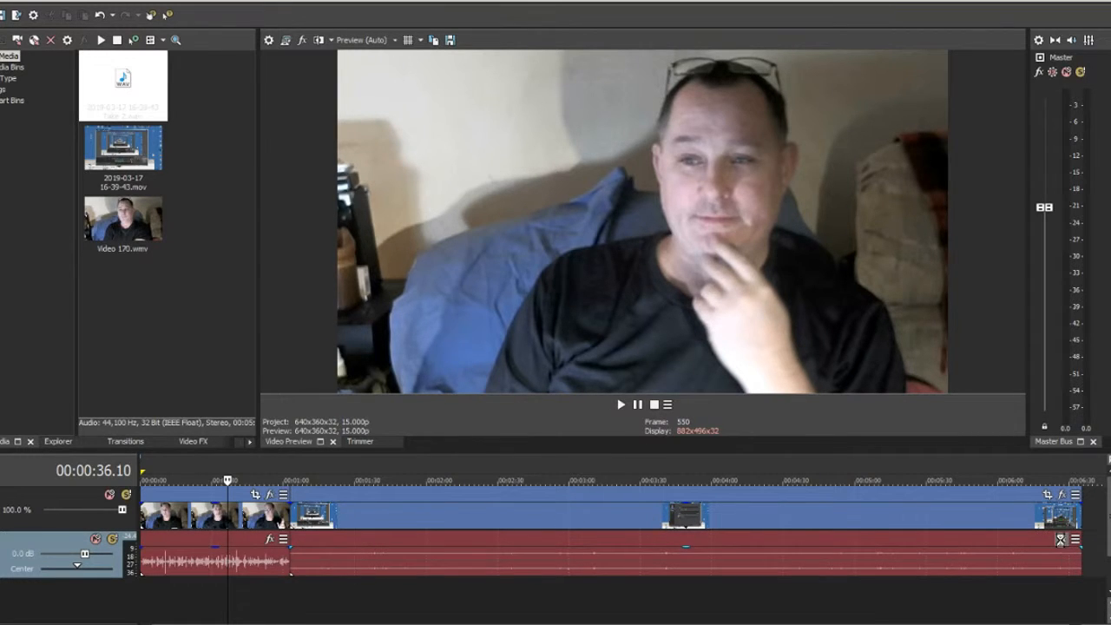
pyautogui.click(1060, 539)
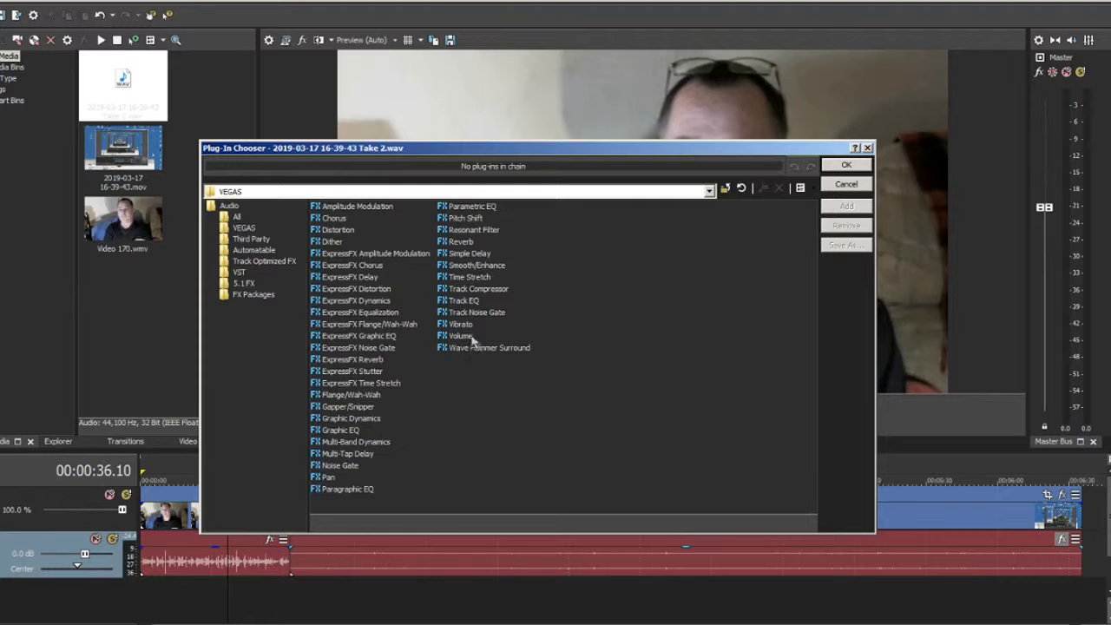
pyautogui.doubleClick(459, 337)
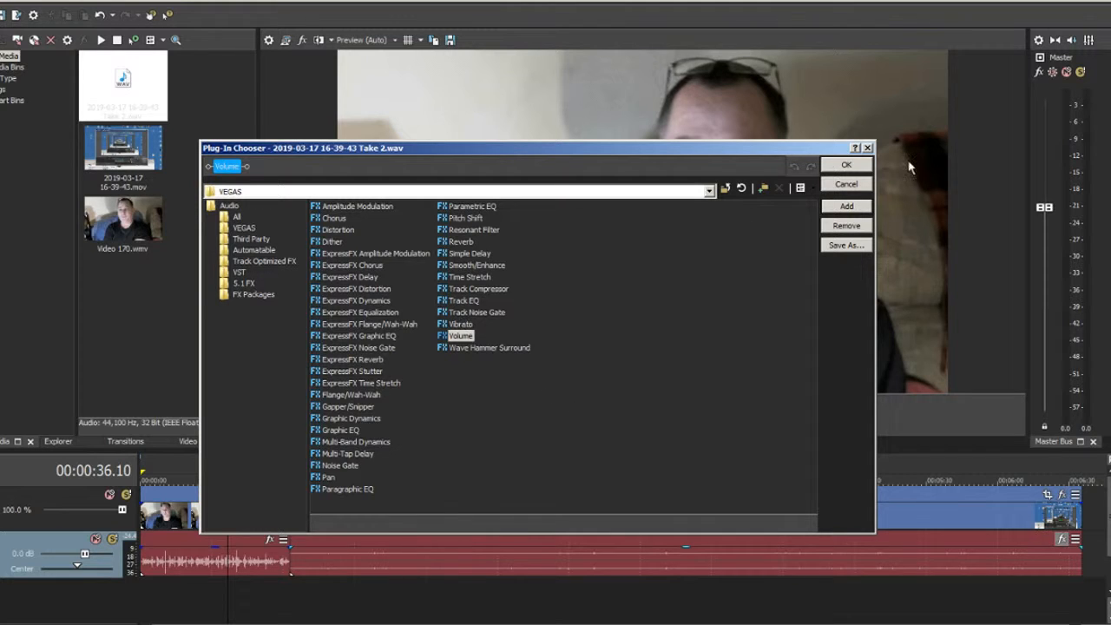
pyautogui.click(855, 167)
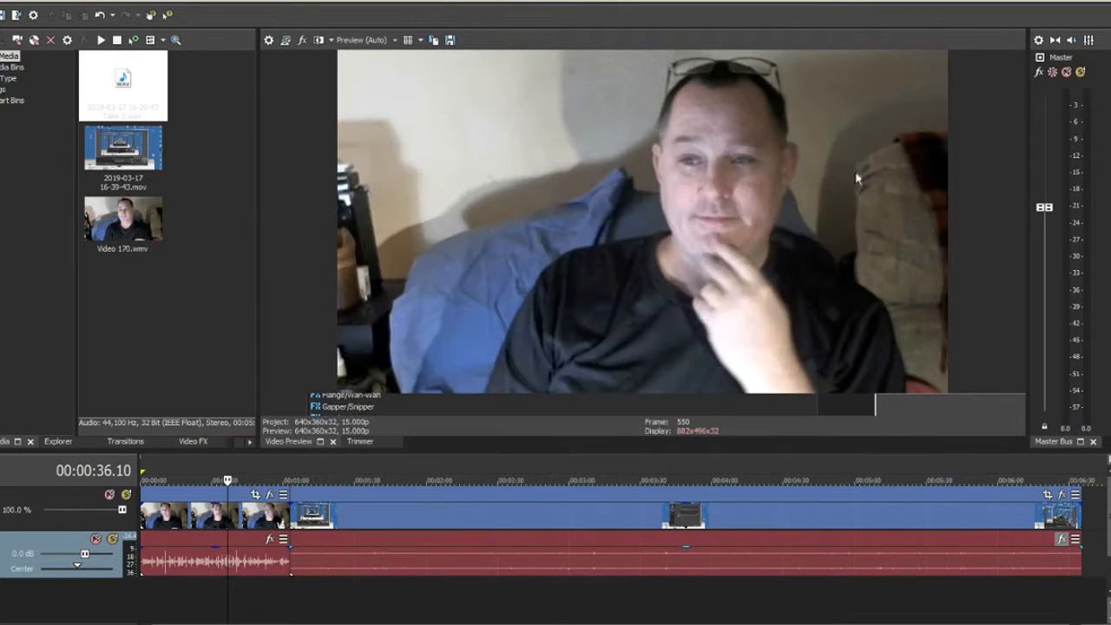
pyautogui.moveTo(106, 169); pyautogui.dragTo(500, 217)
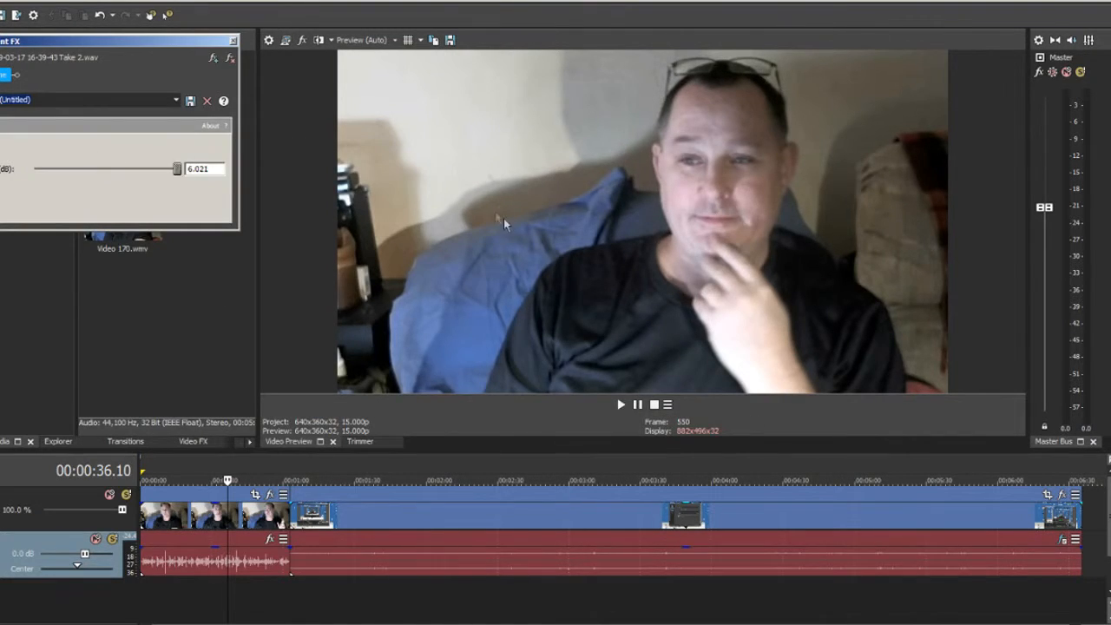
pyautogui.moveTo(177, 169); pyautogui.dragTo(110, 171)
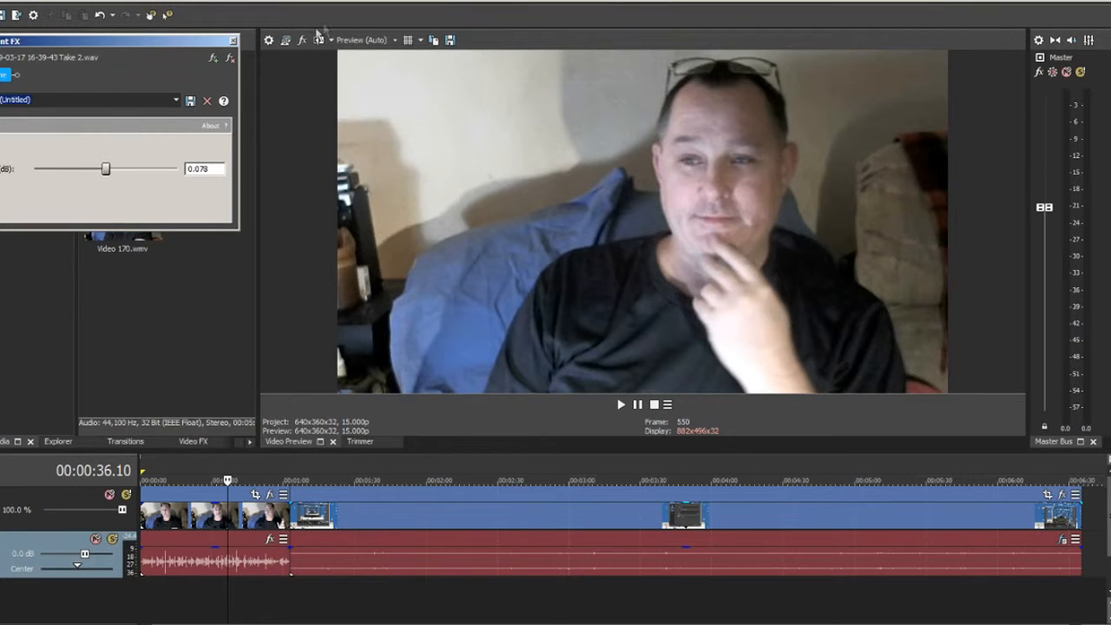
pyautogui.click(233, 42)
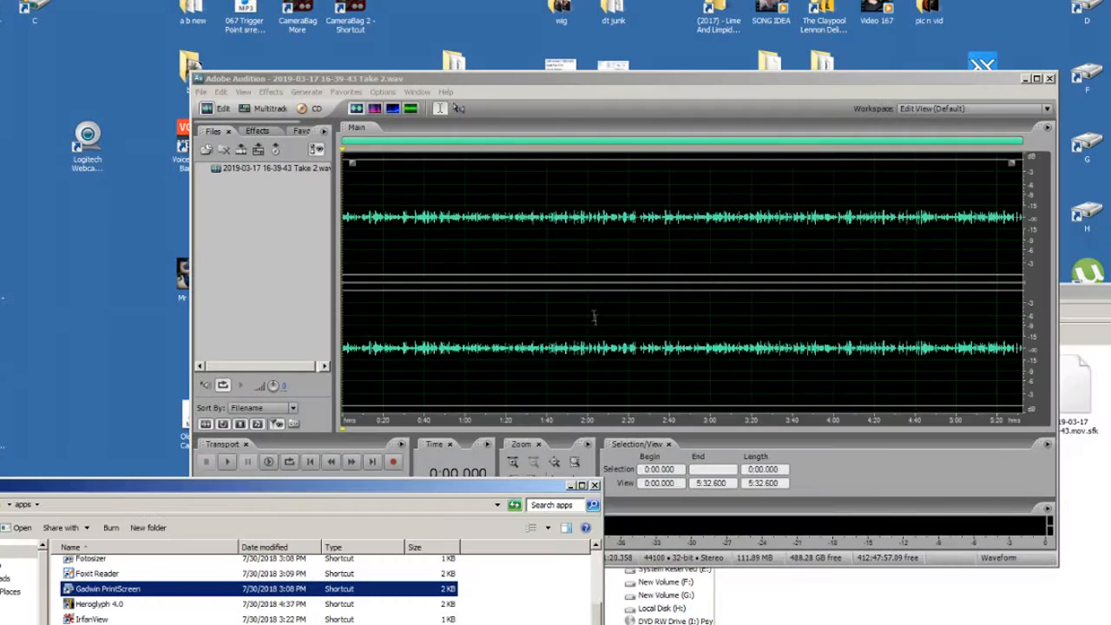
# In Adobe Audition, boost the gain of the entire waveform and save the WAV file after a playback check from 1:00.
pyautogui.doubleClick(594, 318)
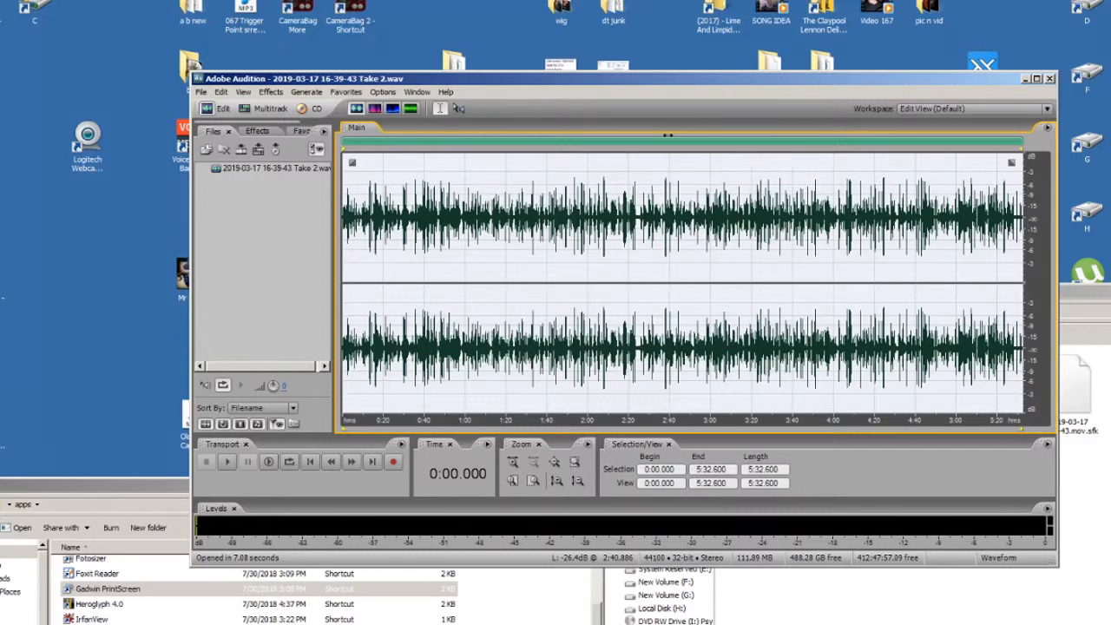
pyautogui.press('F2')
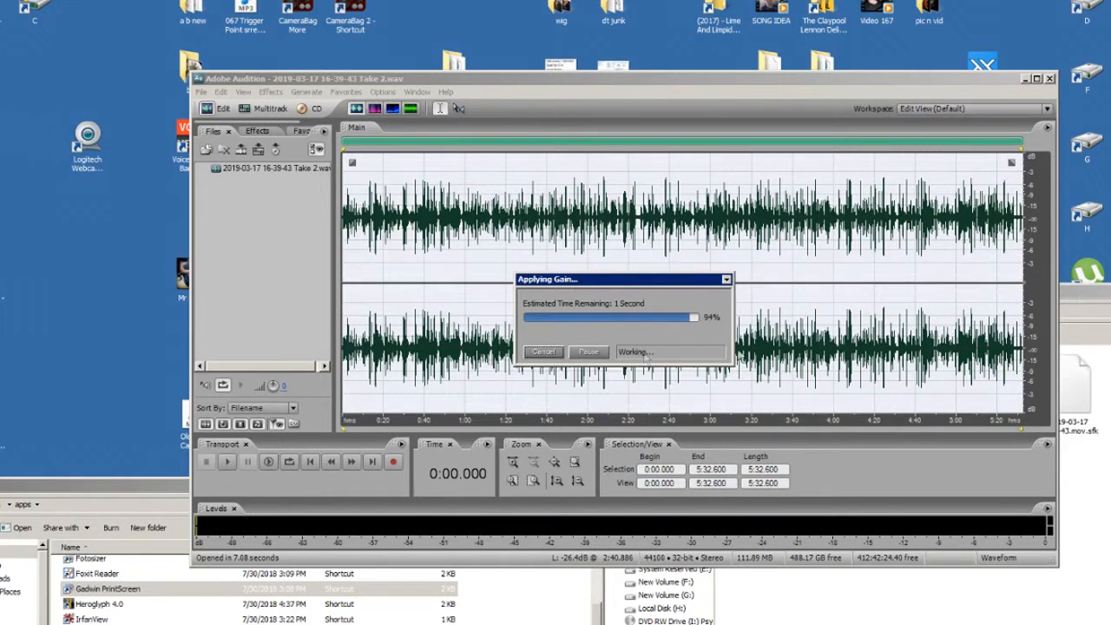
pyautogui.click(464, 249)
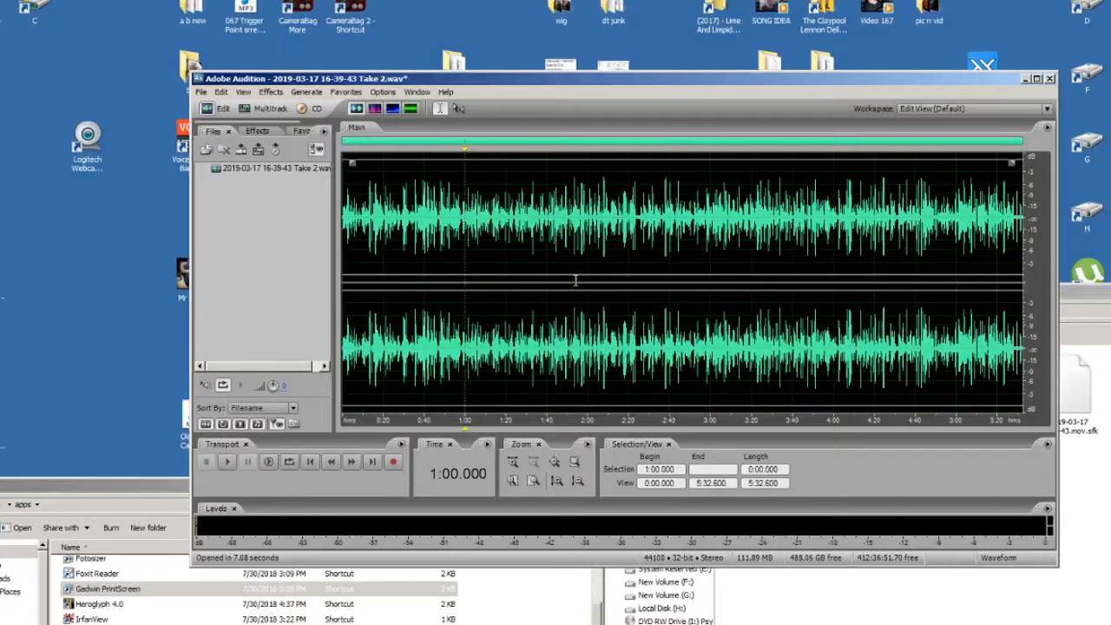
pyautogui.press('space')
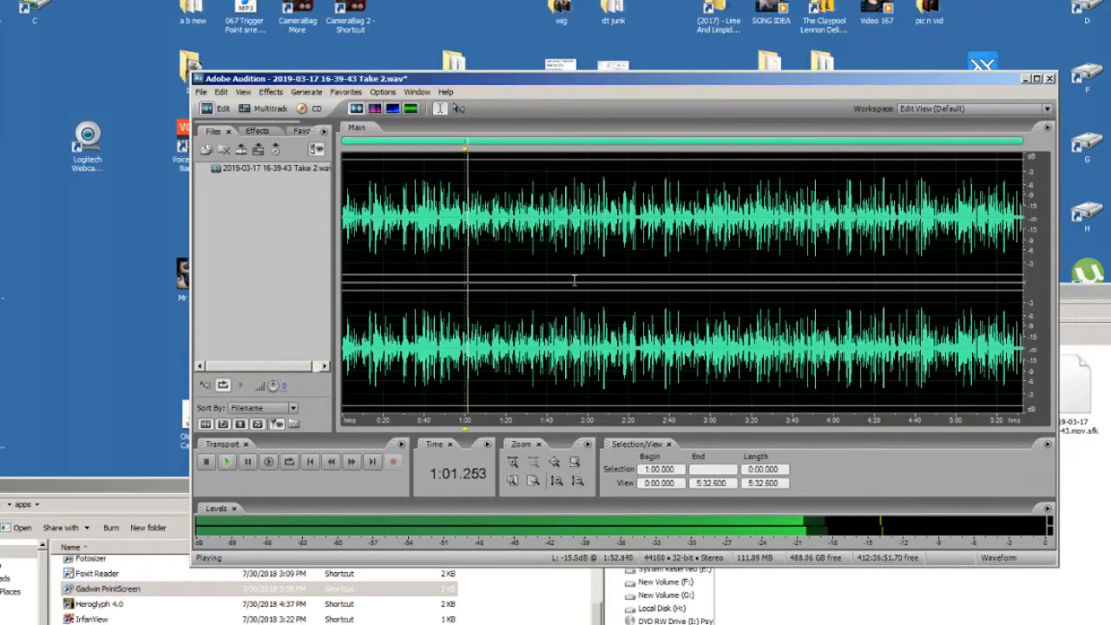
pyautogui.press('space')
pyautogui.click(198, 92)
pyautogui.click(256, 255)
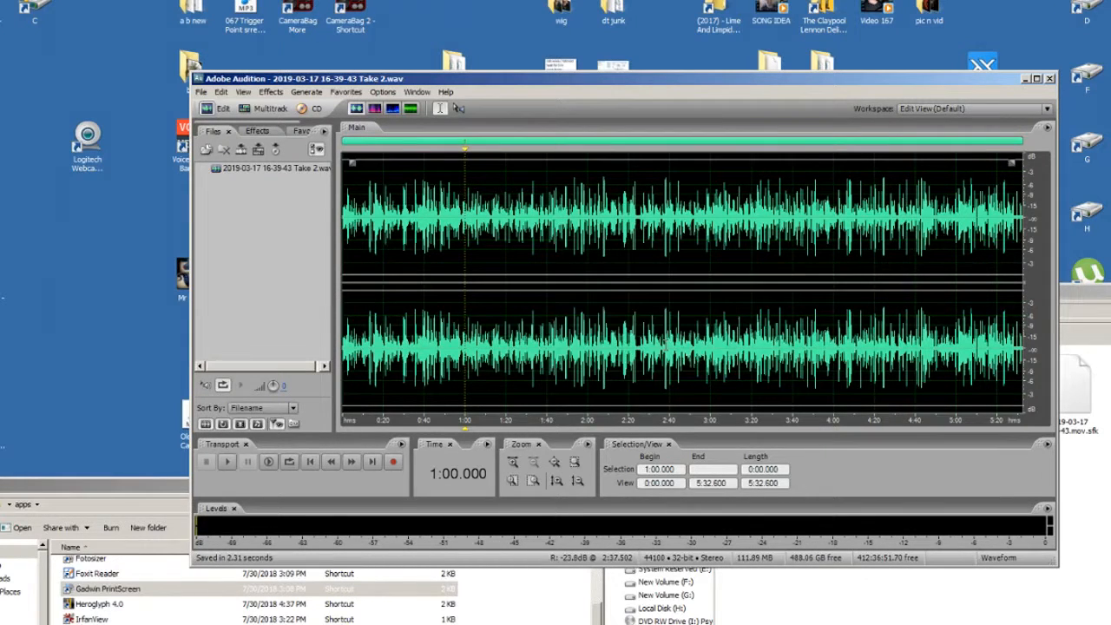
# Close Adobe Audition and, back in VEGAS Pro, play the Video 170 clip to check its audio level.
pyautogui.click(1051, 79)
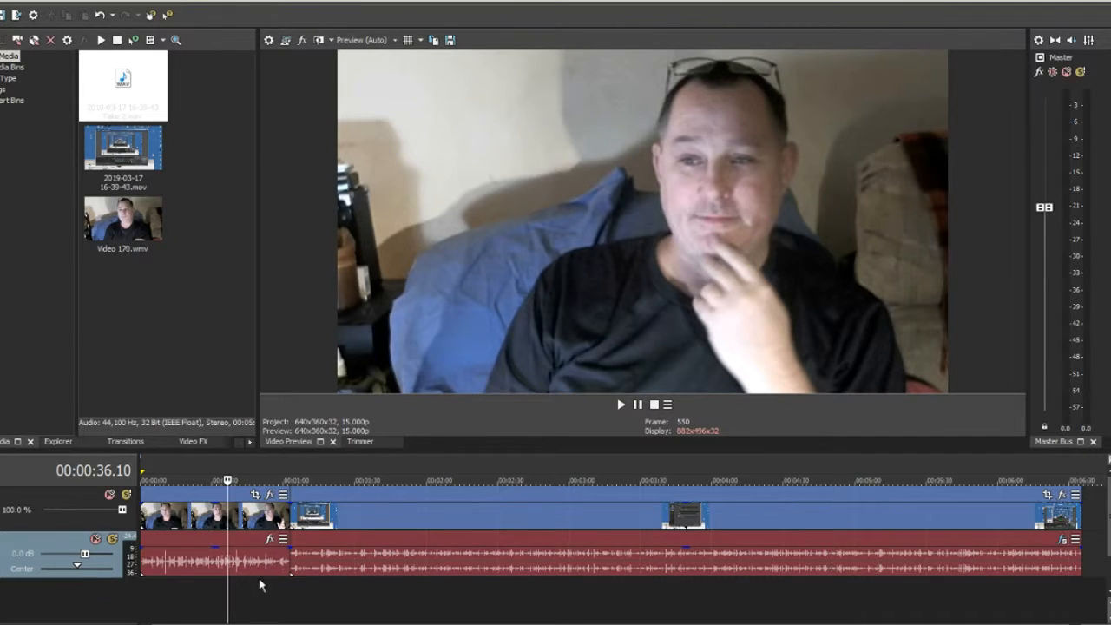
pyautogui.click(262, 579)
pyautogui.scroll(3, 308, 595)
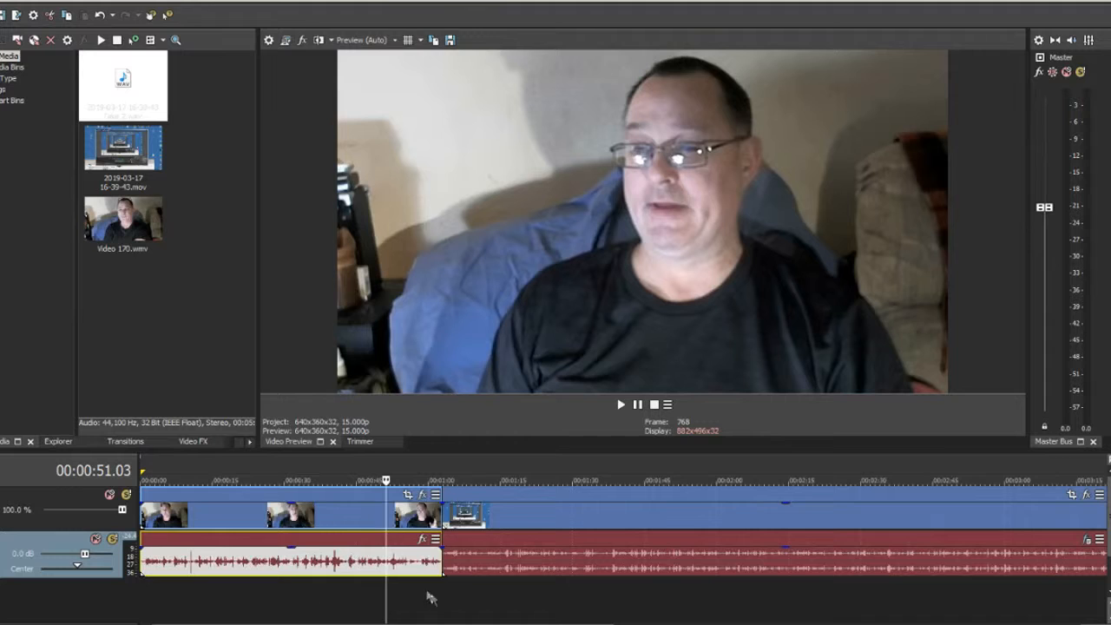
pyautogui.click(389, 585)
pyautogui.scroll(3, 389, 585)
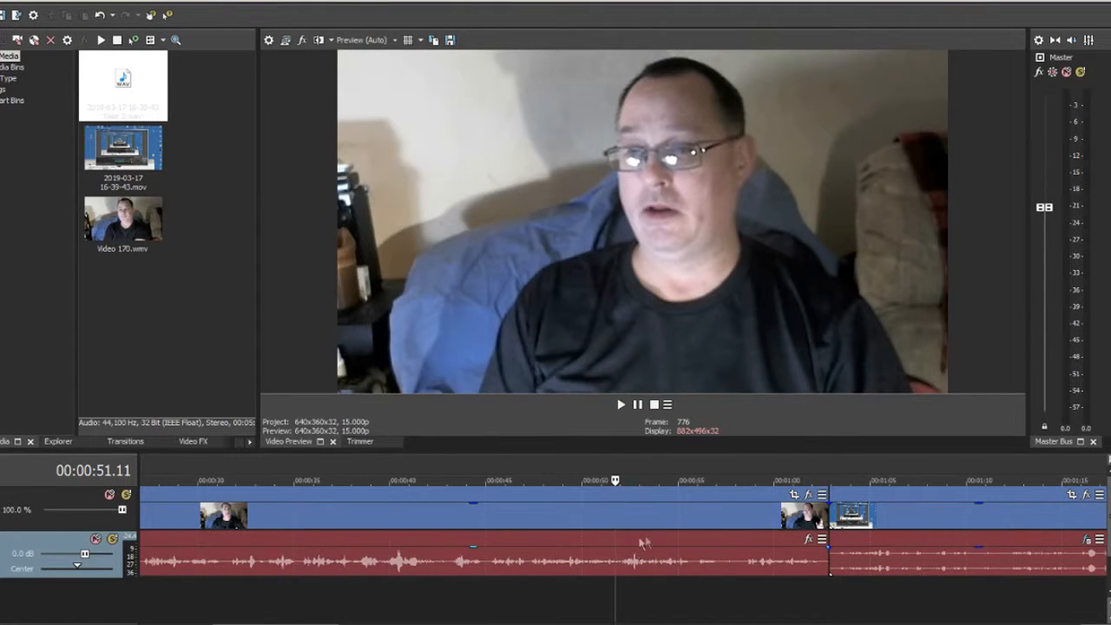
pyautogui.click(391, 591)
pyautogui.press('space')
pyautogui.scroll(2, 508, 622)
pyautogui.scroll(-3, 637, 618)
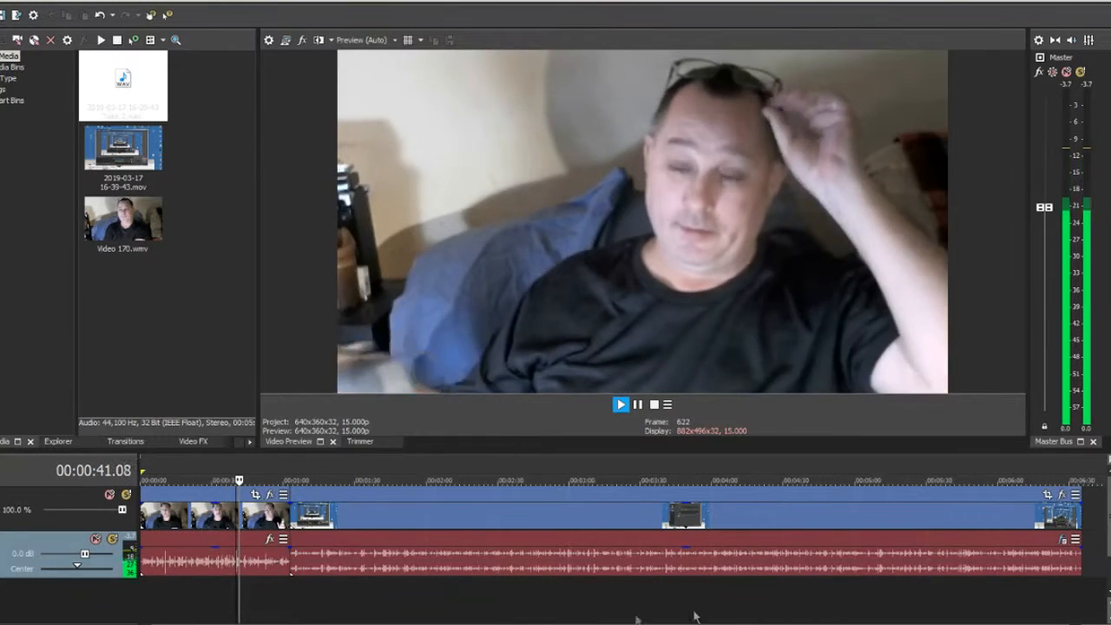
pyautogui.press('space')
# Play the screen recording from about 3:38 to check its audio level.
pyautogui.click(663, 583)
pyautogui.scroll(2, 709, 599)
pyautogui.press('space')
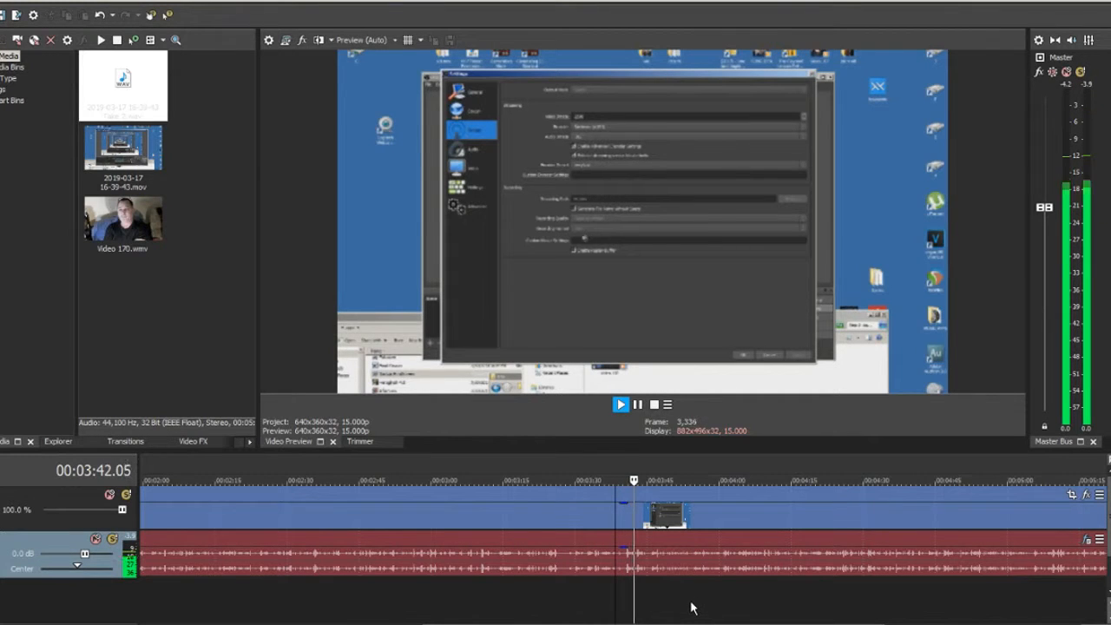
pyautogui.press('space')
pyautogui.scroll(-3, 692, 607)
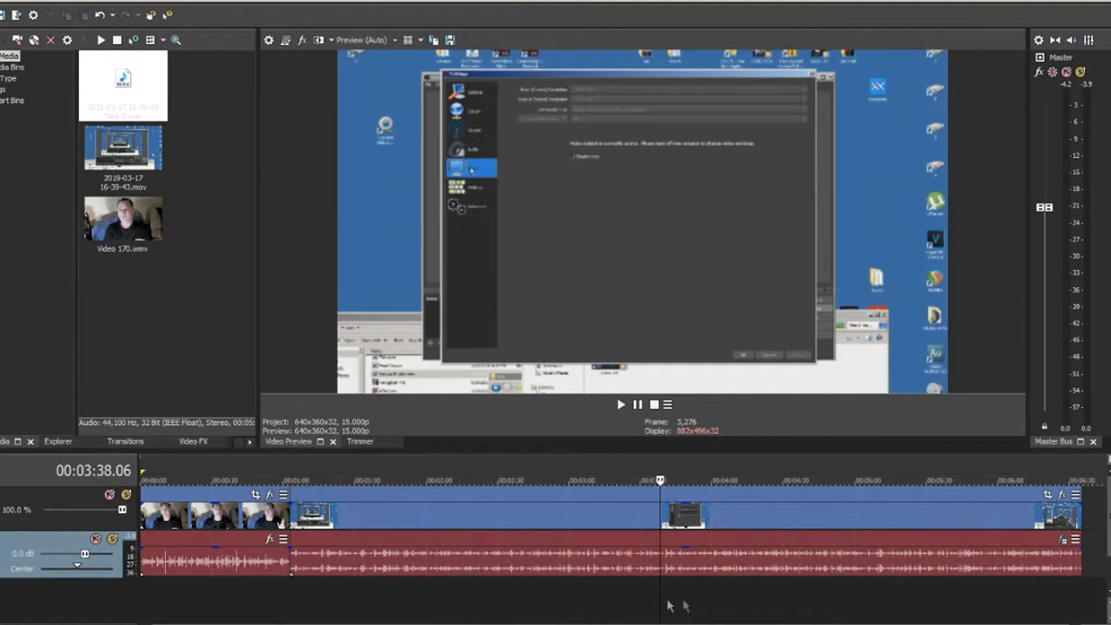
# Open the audio track's effects, load the compressor preset "3:1 compression starting at -15 dB", and audition it on the Video 170 clip.
pyautogui.click(232, 595)
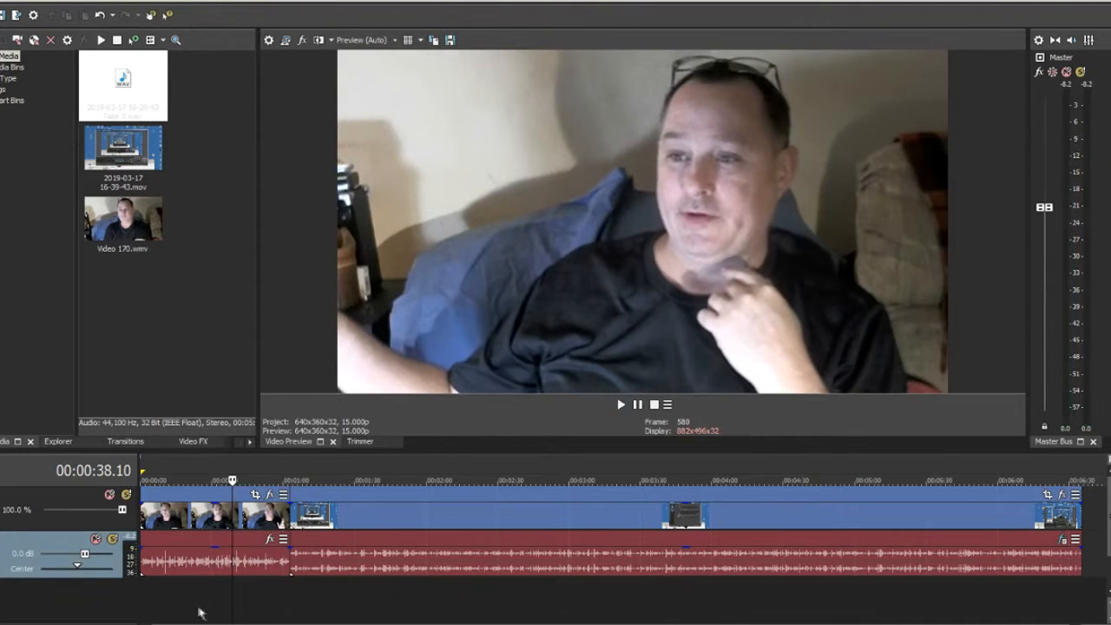
pyautogui.rightClick(2, 545)
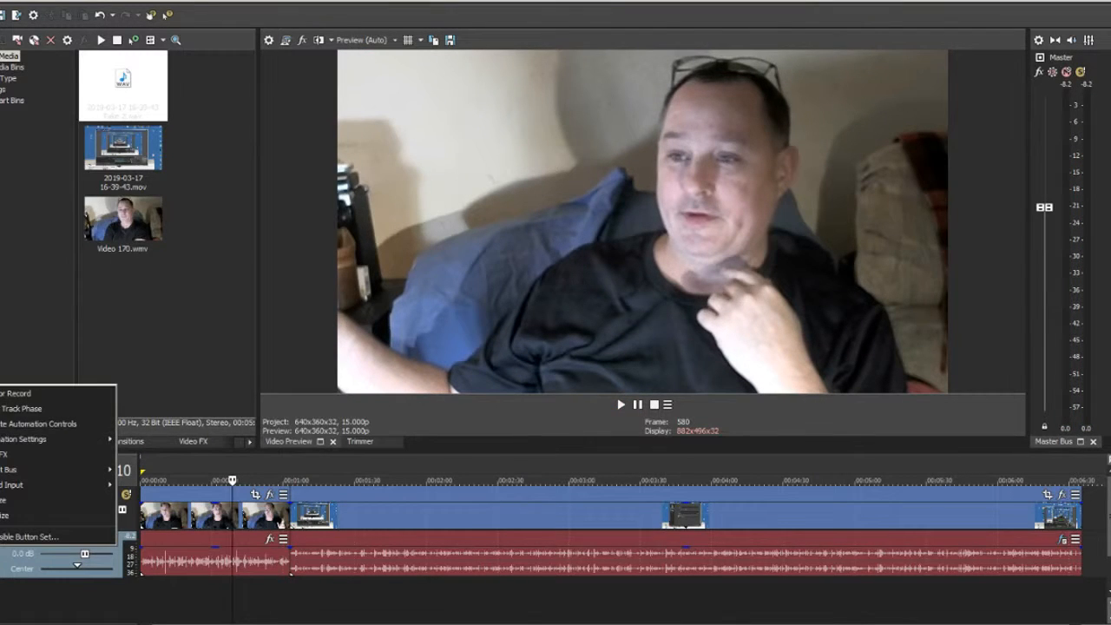
pyautogui.click(30, 454)
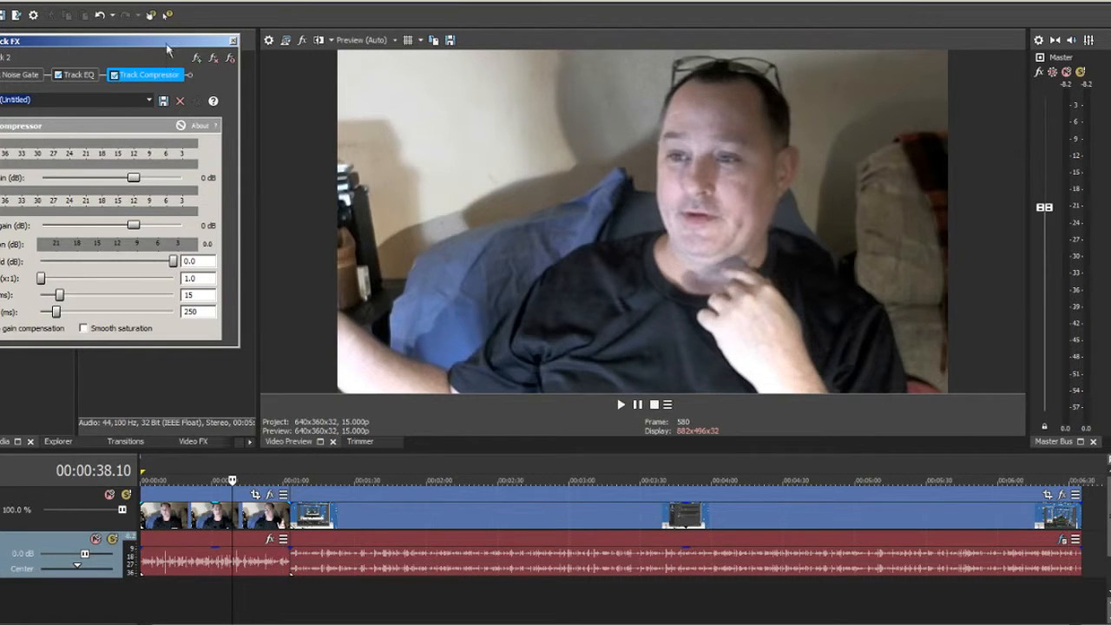
pyautogui.click(150, 100)
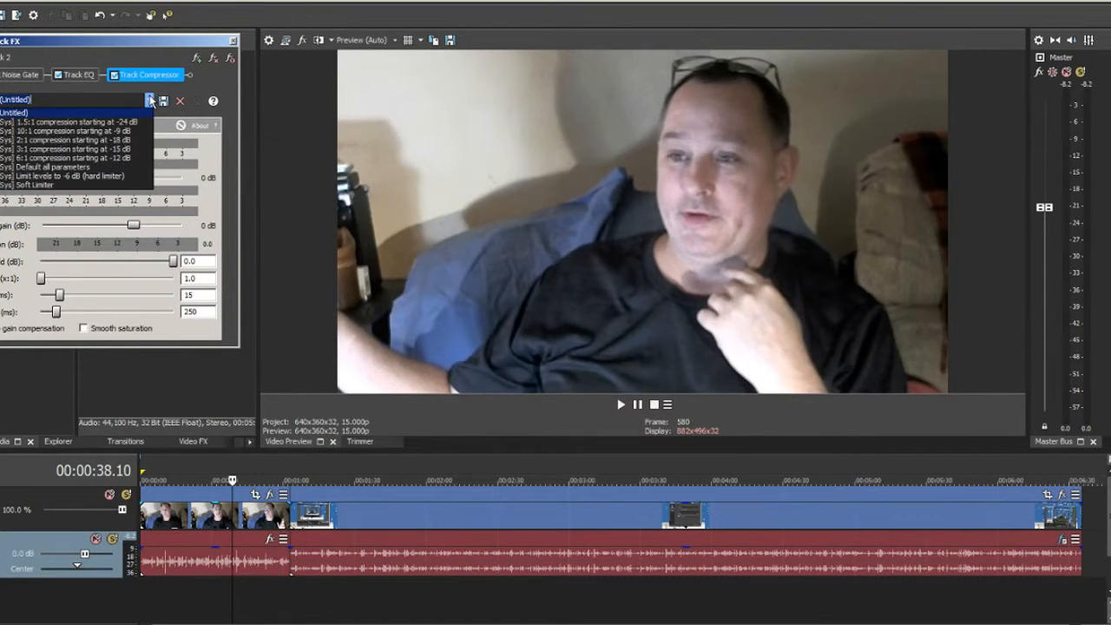
pyautogui.click(133, 150)
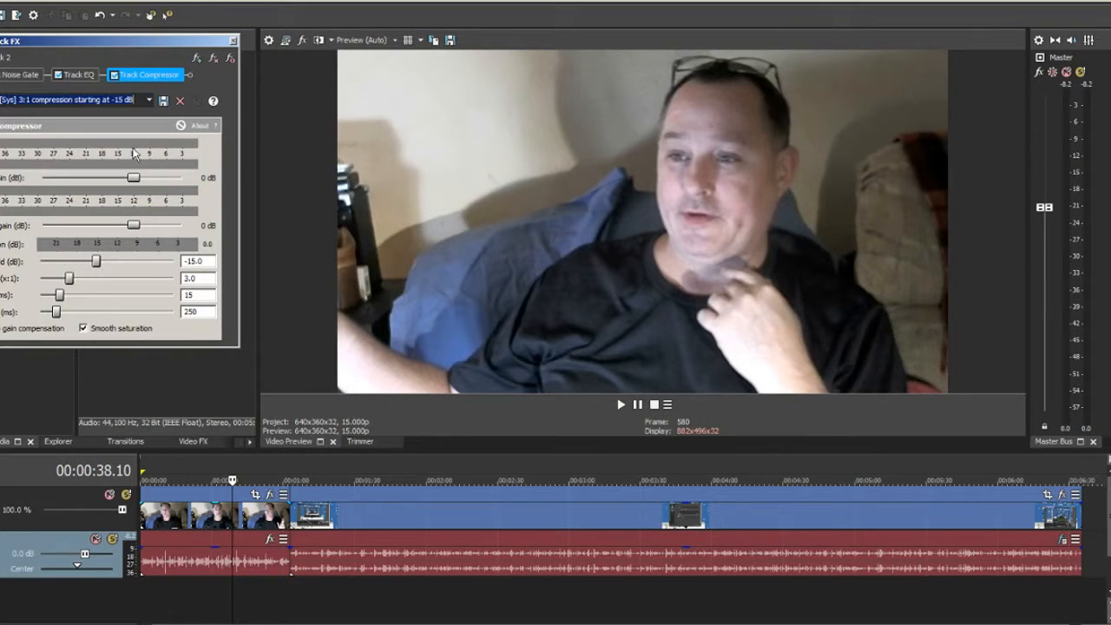
pyautogui.click(238, 590)
pyautogui.press('space')
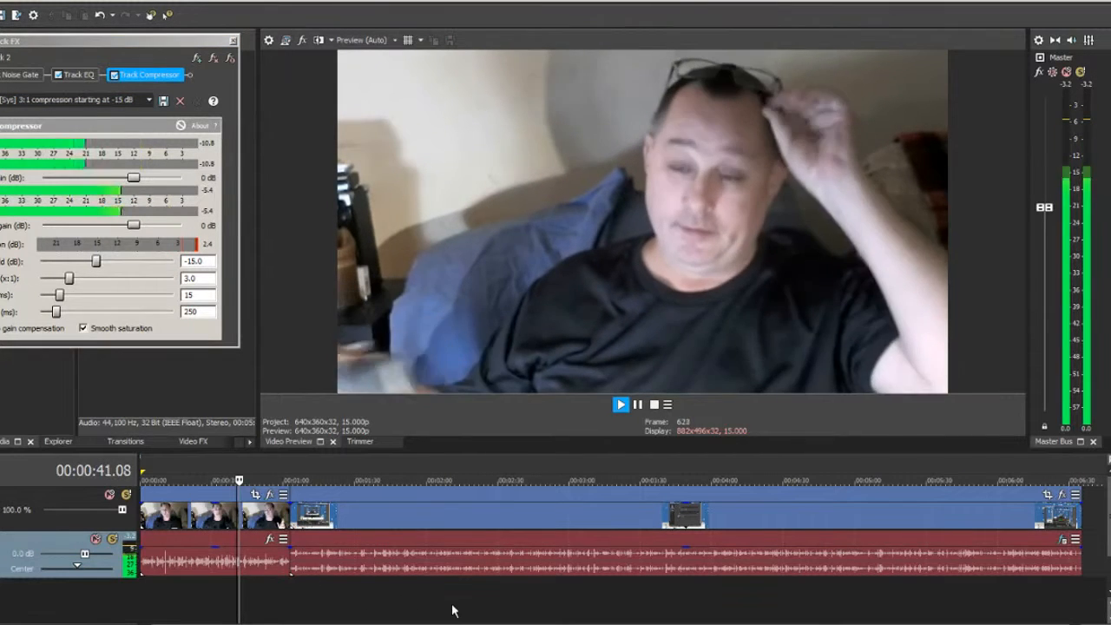
pyautogui.press('space')
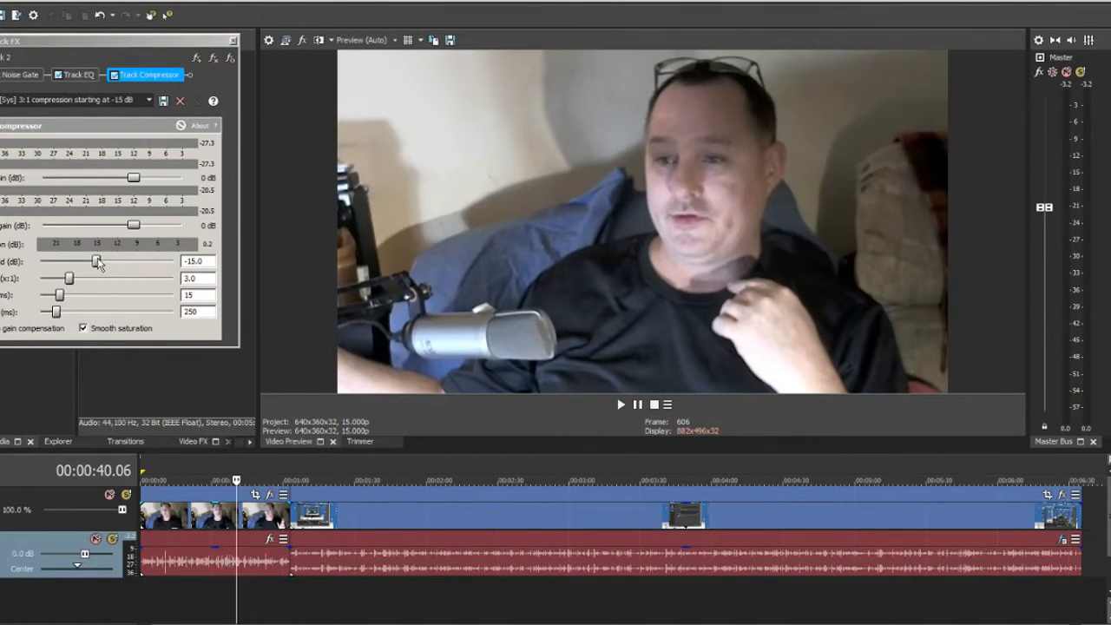
# Set the track compressor's threshold to -8.1 dB and listen to the Video 170 clip from about 0:44.
pyautogui.moveTo(96, 262); pyautogui.dragTo(111, 263)
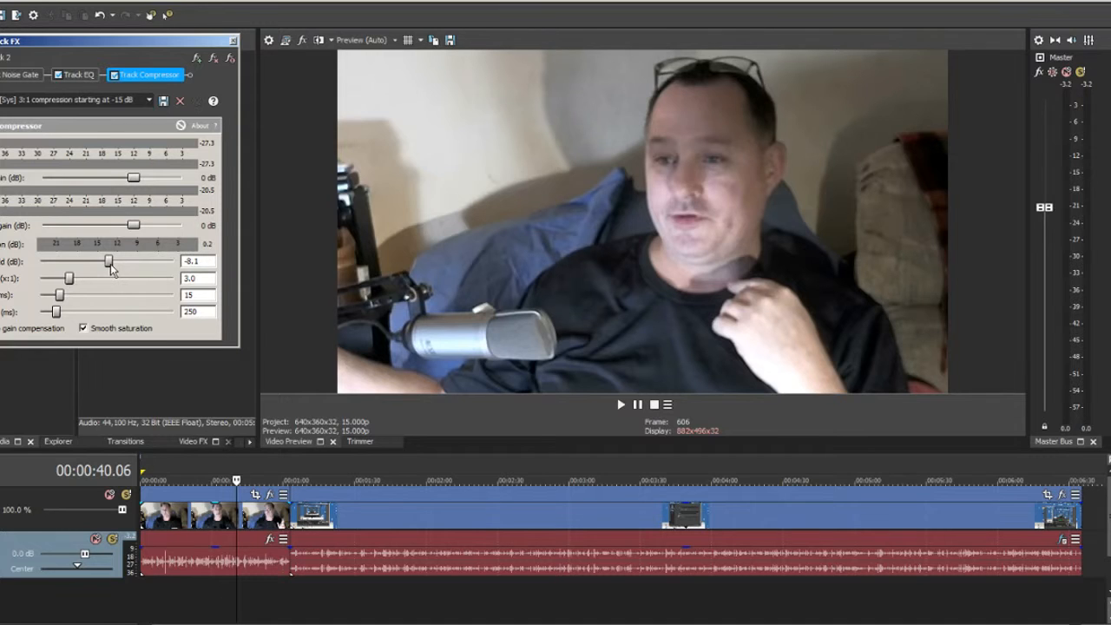
pyautogui.click(245, 588)
pyautogui.press('space')
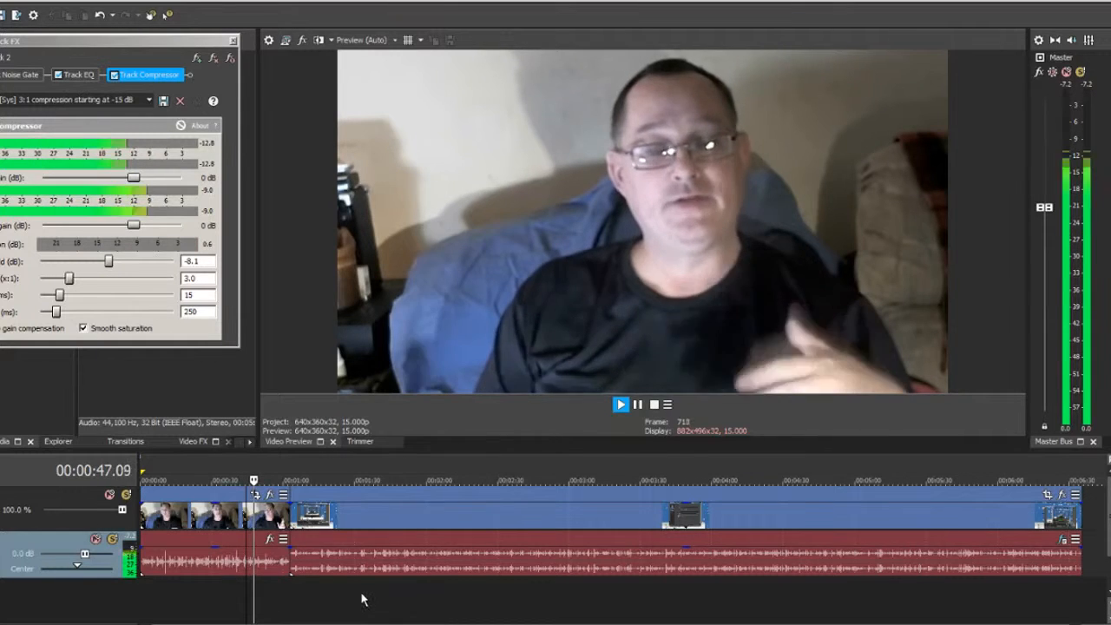
pyautogui.press('space')
# Load the compressor preset "6:1 compression starting at -12 dB", set its ratio to 2.1, and audition it on the Video 170 clip.
pyautogui.click(149, 100)
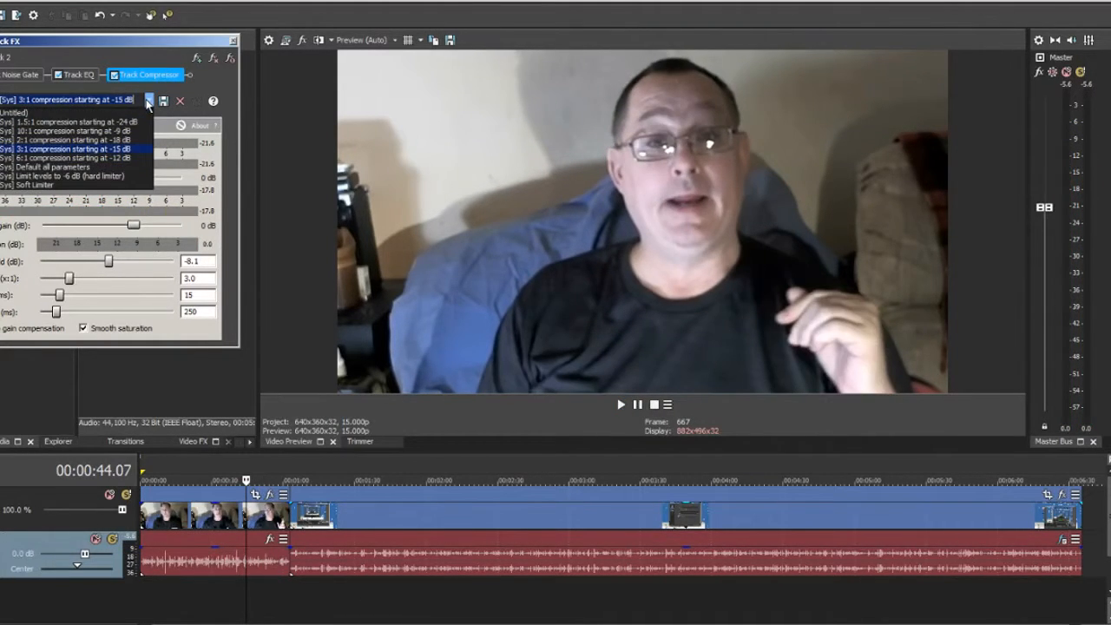
pyautogui.click(129, 158)
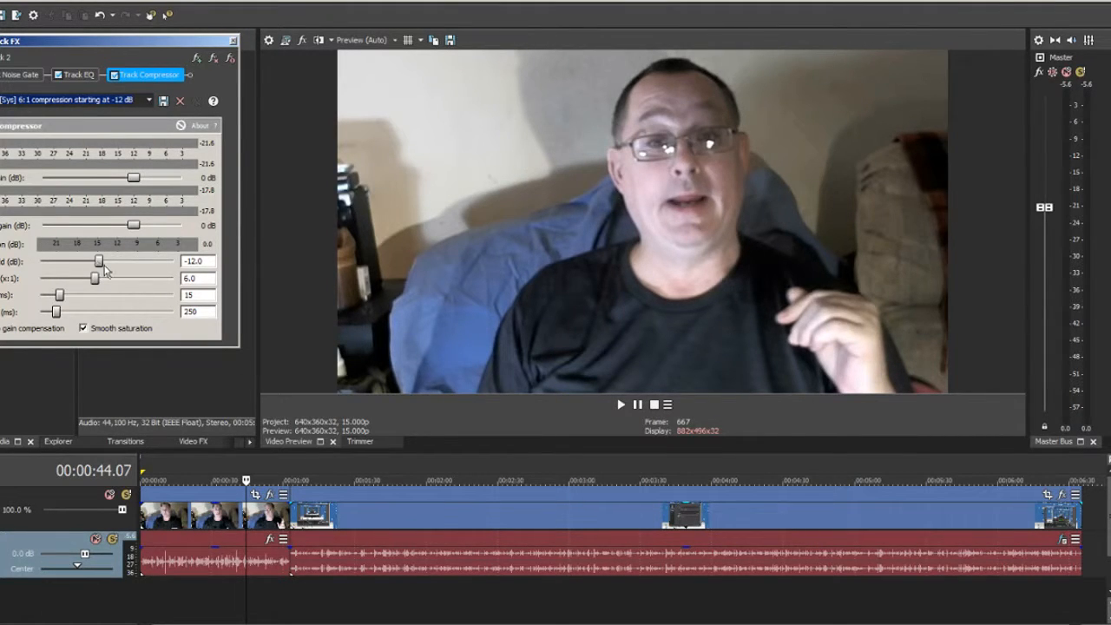
pyautogui.moveTo(95, 280); pyautogui.dragTo(58, 280)
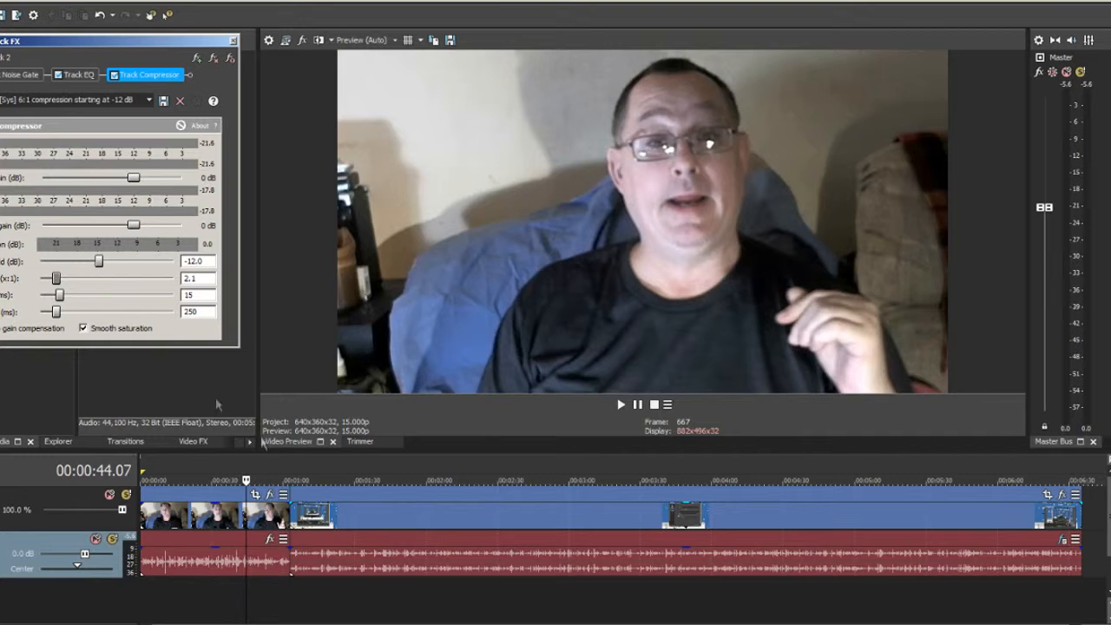
pyautogui.click(222, 593)
pyautogui.press('space')
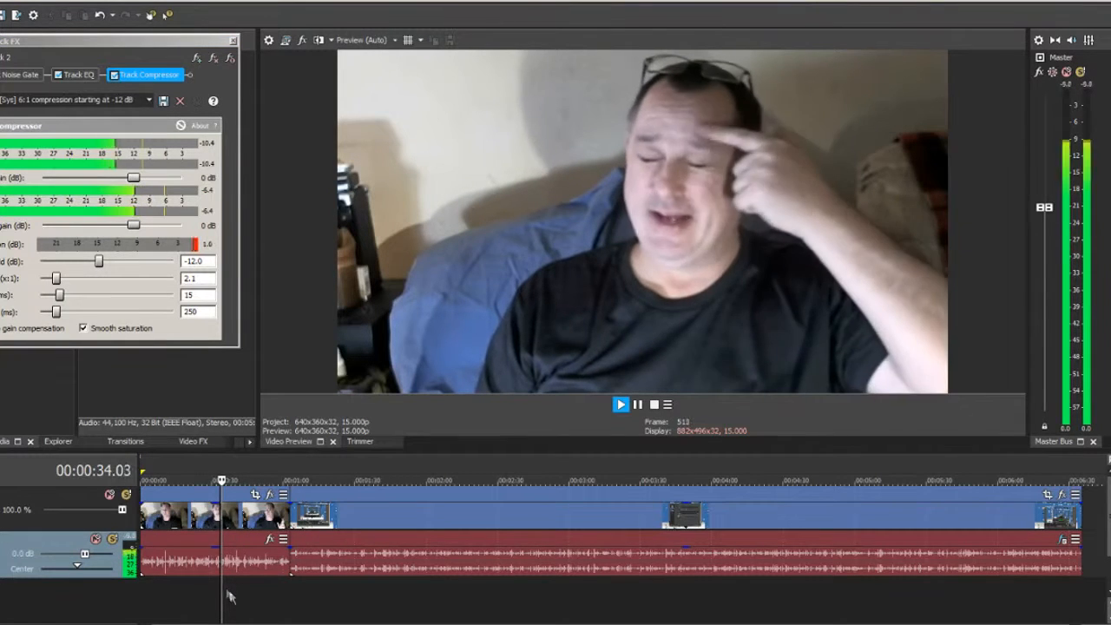
pyautogui.press('space')
# Play the screen recording from about 1:32 and Video 170 from about 0:46 to compare their compressed audio levels.
pyautogui.click(366, 593)
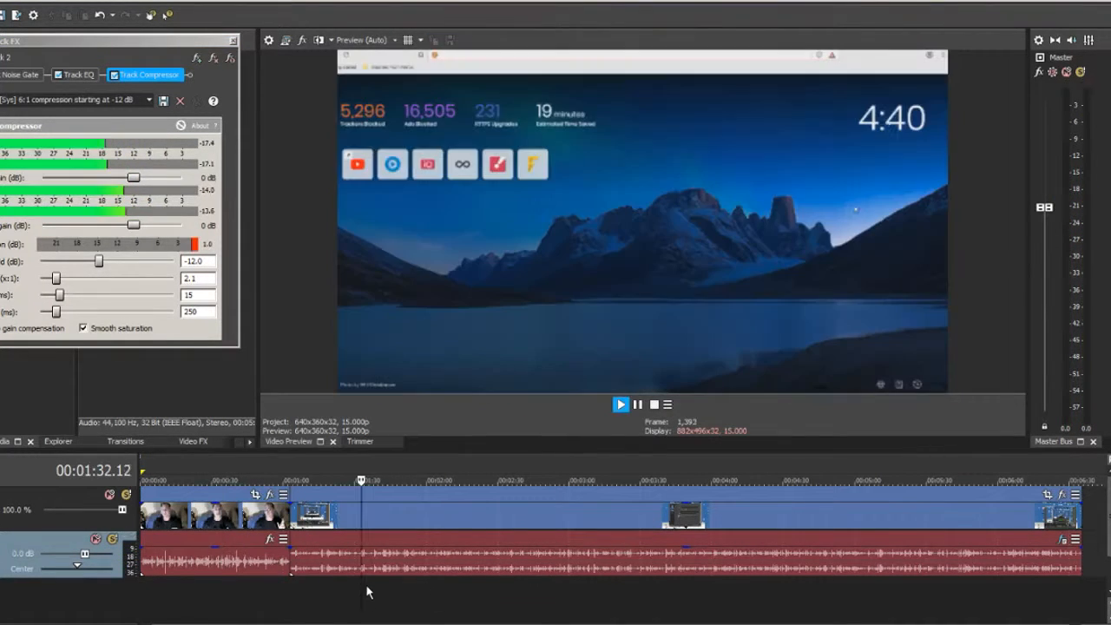
pyautogui.press('space')
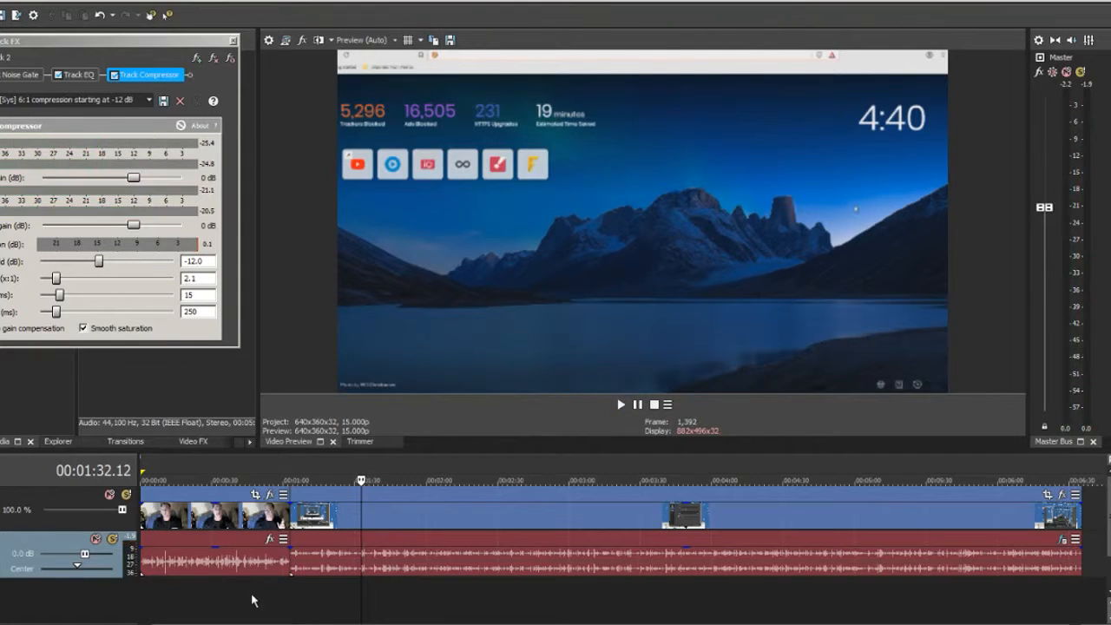
pyautogui.click(253, 600)
pyautogui.press('space')
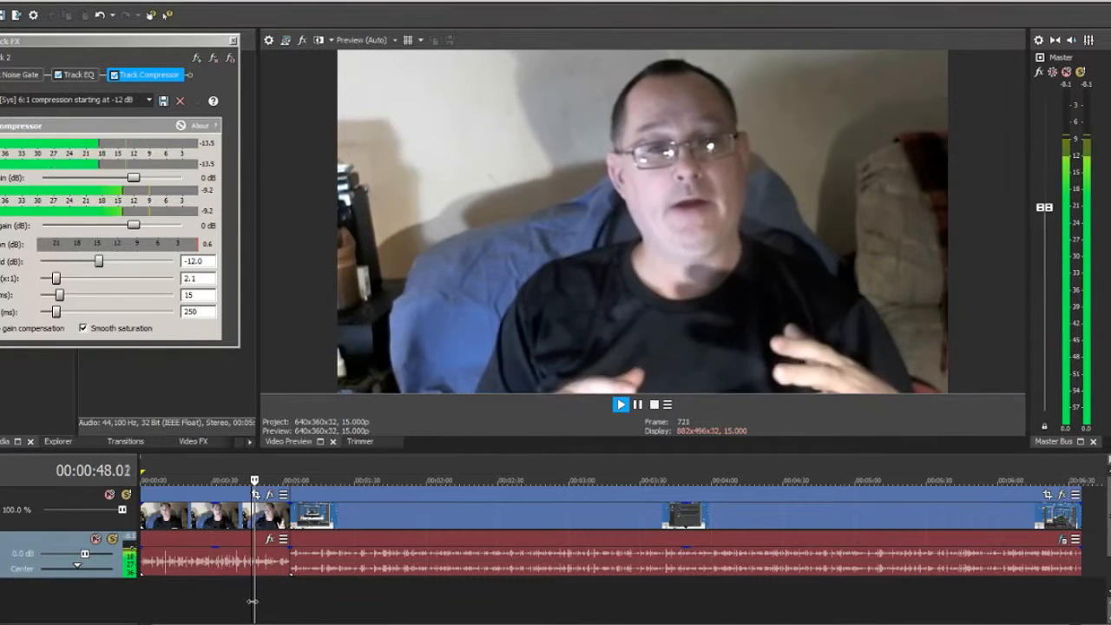
pyautogui.press('space')
# Insert a new audio track and move Video 170's audio event onto it, keeping its timeline position.
pyautogui.rightClick(179, 585)
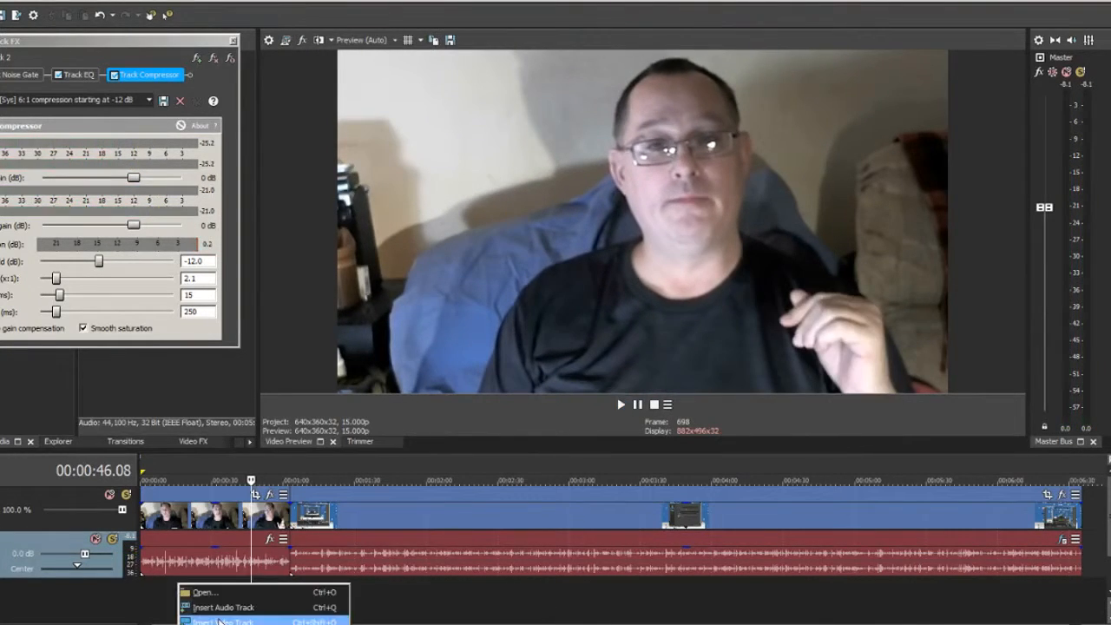
pyautogui.click(223, 607)
pyautogui.moveTo(218, 519); pyautogui.dragTo(217, 551)
pyautogui.click(241, 558)
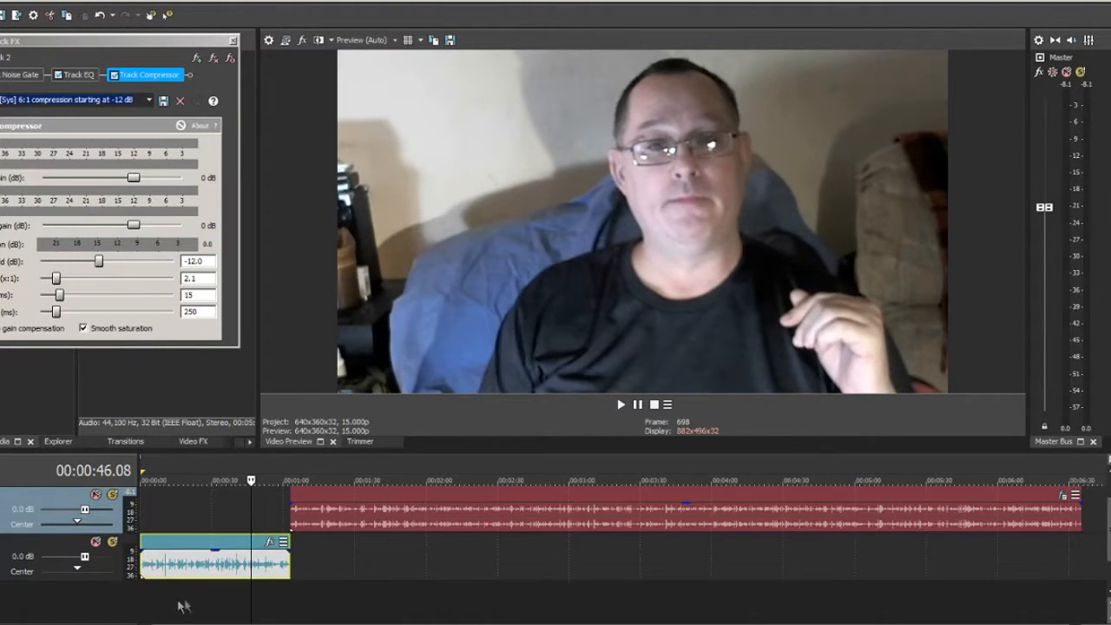
# Play Video 170 near its start and the screen recording from about 1:11 to compare their levels on separate tracks.
pyautogui.click(182, 606)
pyautogui.press('space')
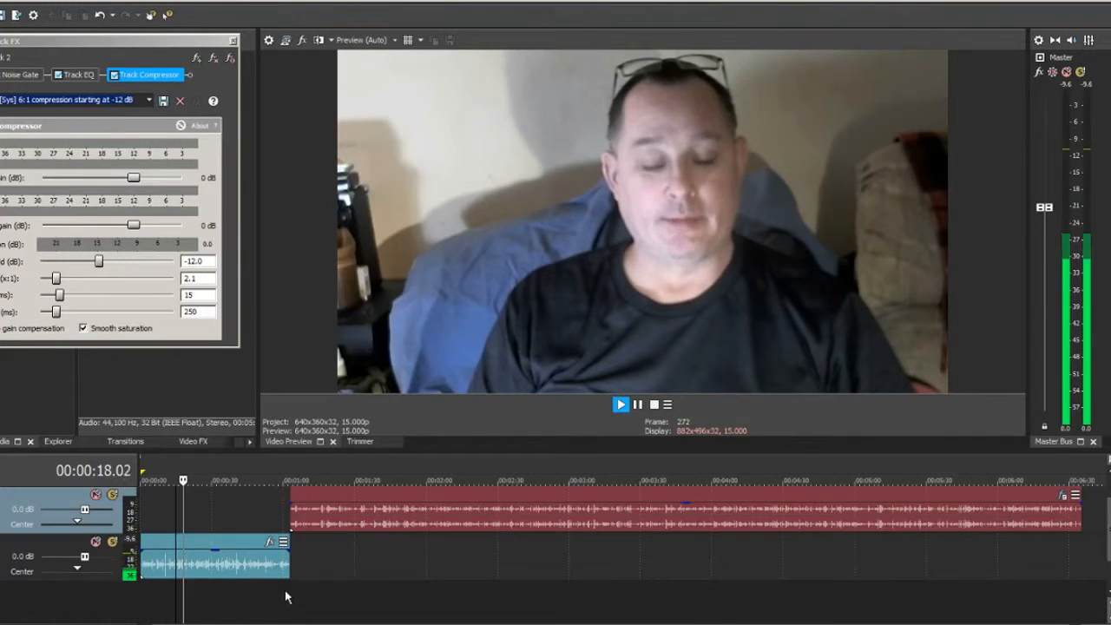
pyautogui.click(311, 600)
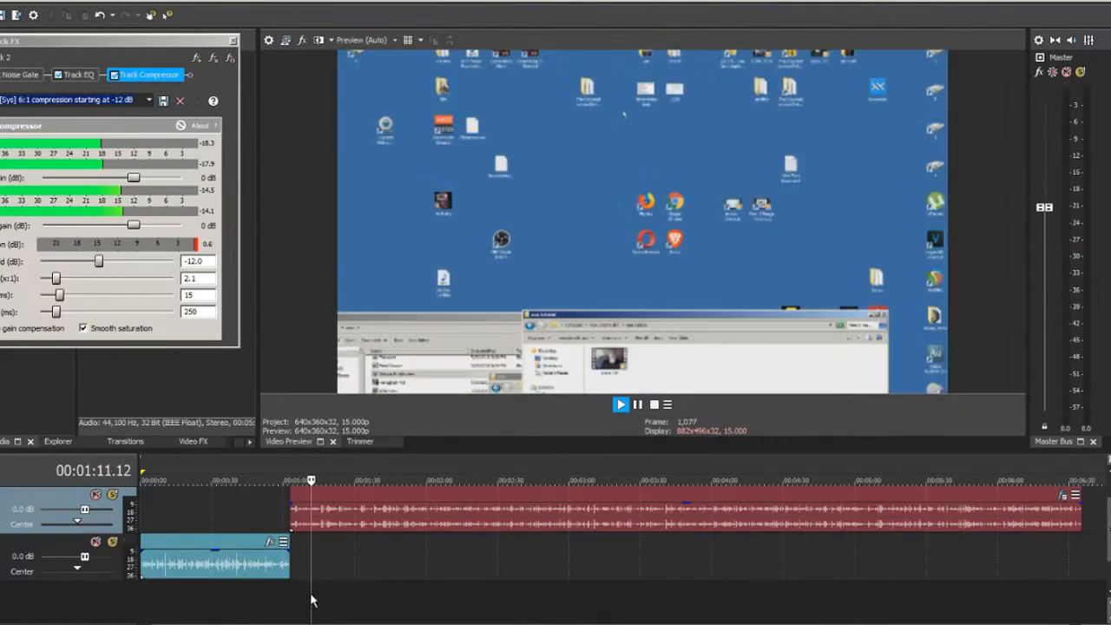
pyautogui.press('space')
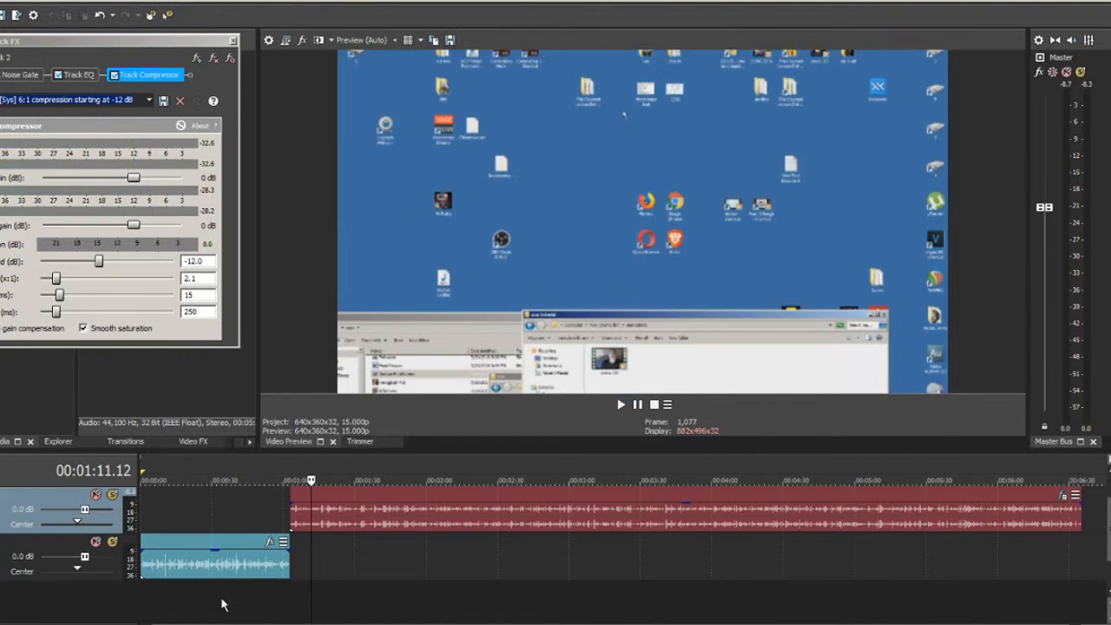
pyautogui.click(222, 605)
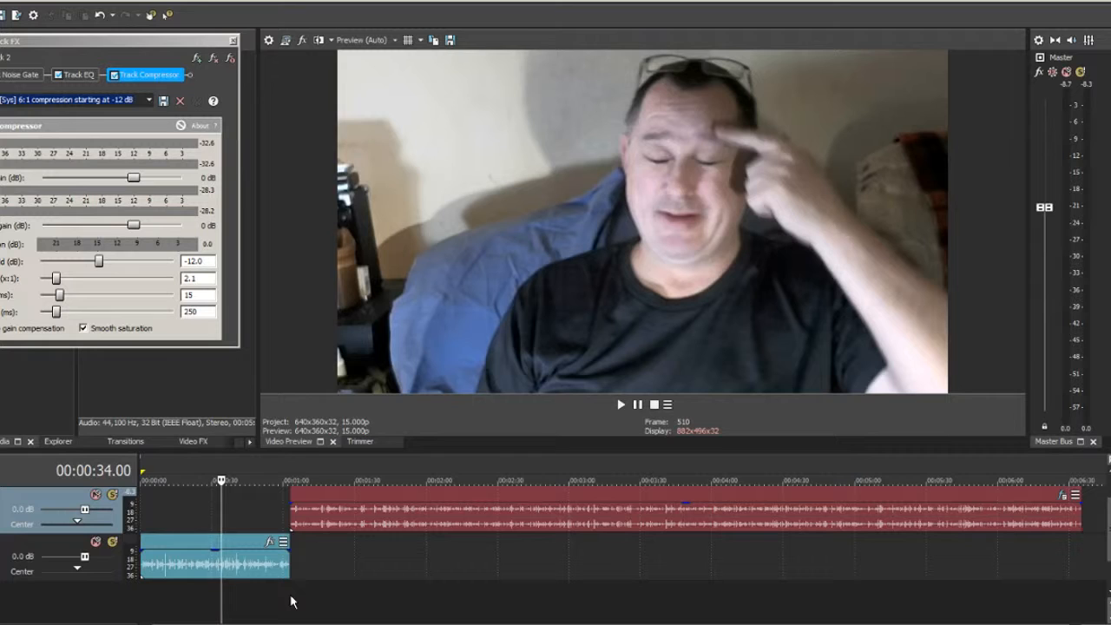
# Play the end of Video 170 and the screen recording from about 1:33, comparing their peaks on the master meters.
pyautogui.scroll(1, 511, 569)
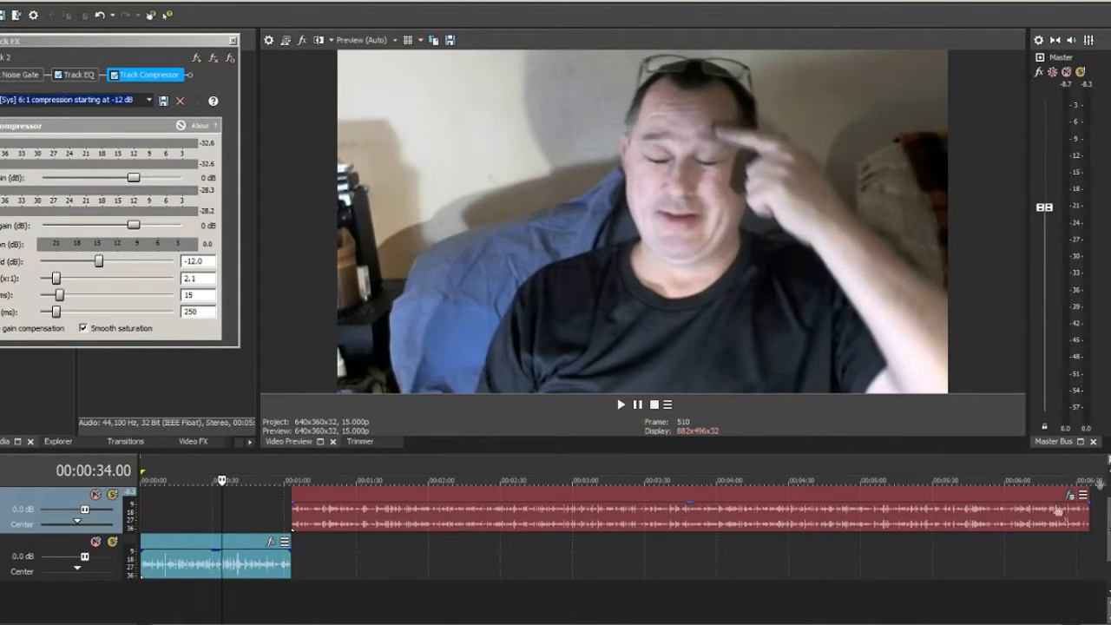
pyautogui.hotkey('ctrl', 'z')
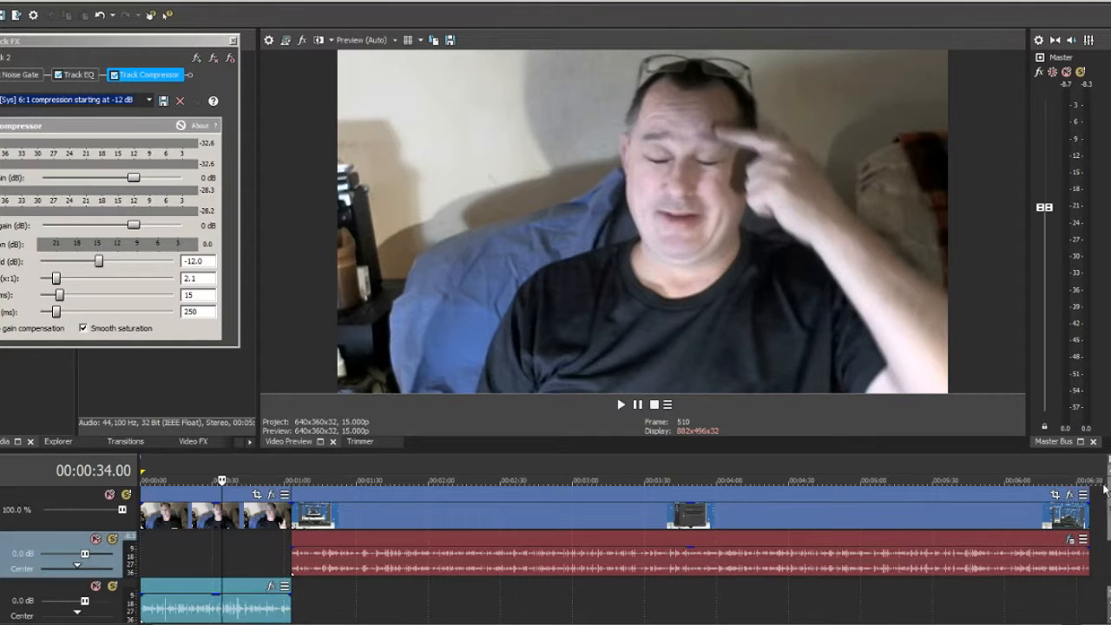
pyautogui.click(278, 559)
pyautogui.press('space')
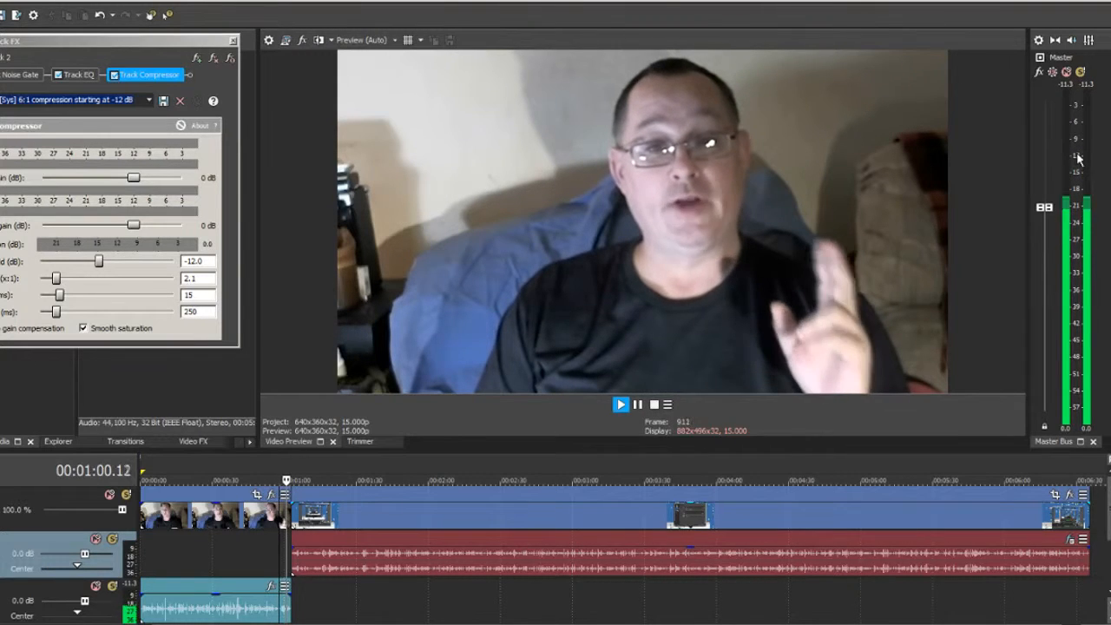
pyautogui.press('space')
pyautogui.click(366, 595)
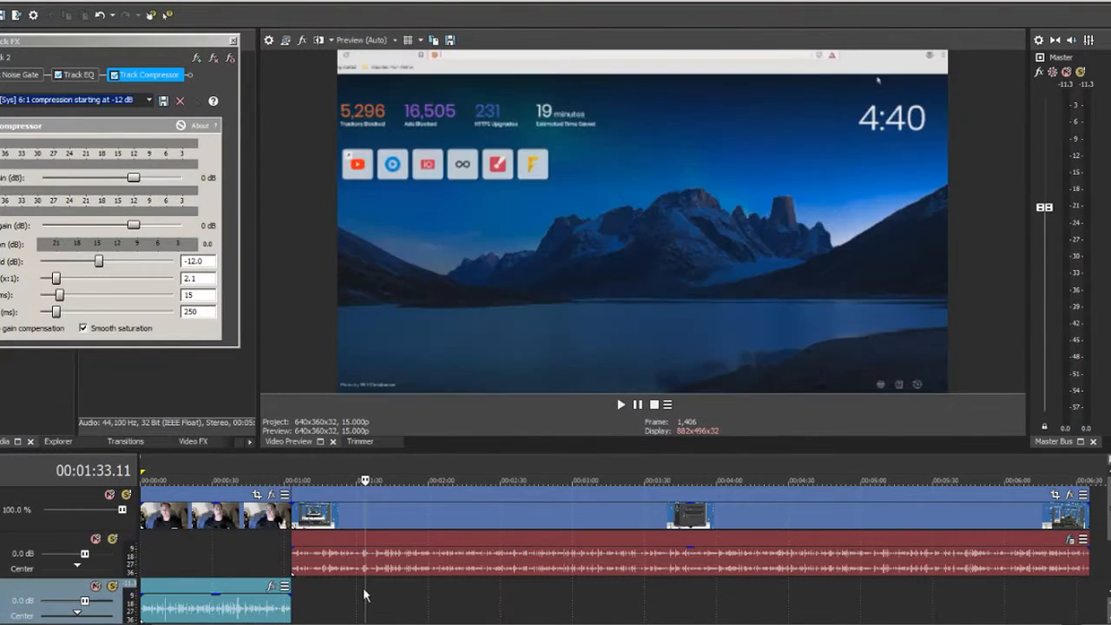
pyautogui.press('space')
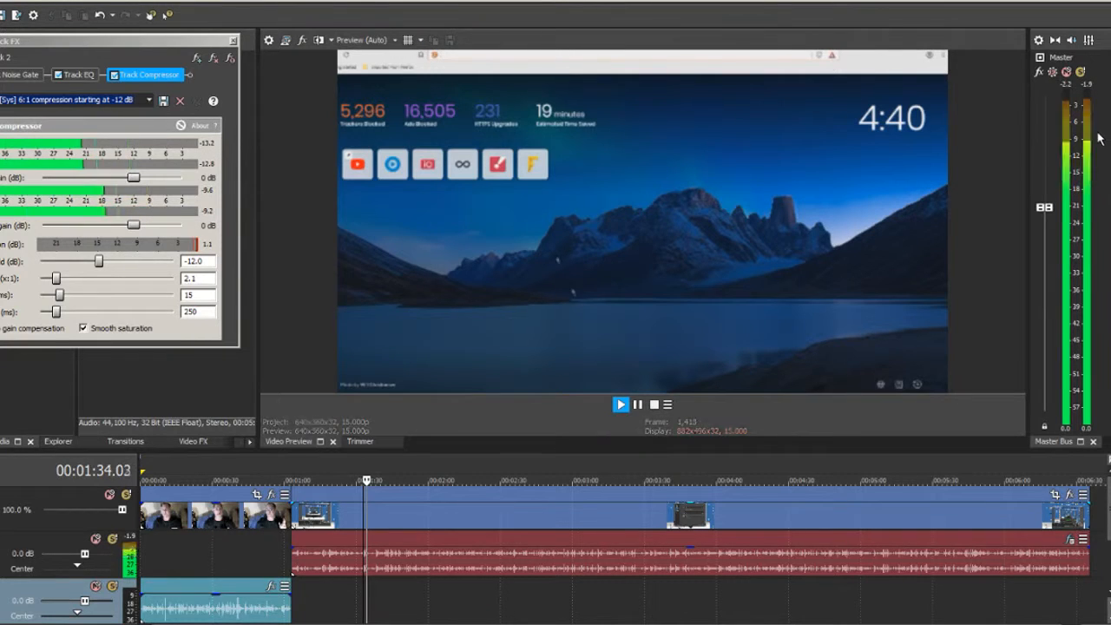
pyautogui.press('space')
# Lower the screen recording's audio event gain and set band 4 of its track EQ to 1,119 Hz with -4.6 dB gain.
pyautogui.moveTo(695, 547); pyautogui.dragTo(682, 563)
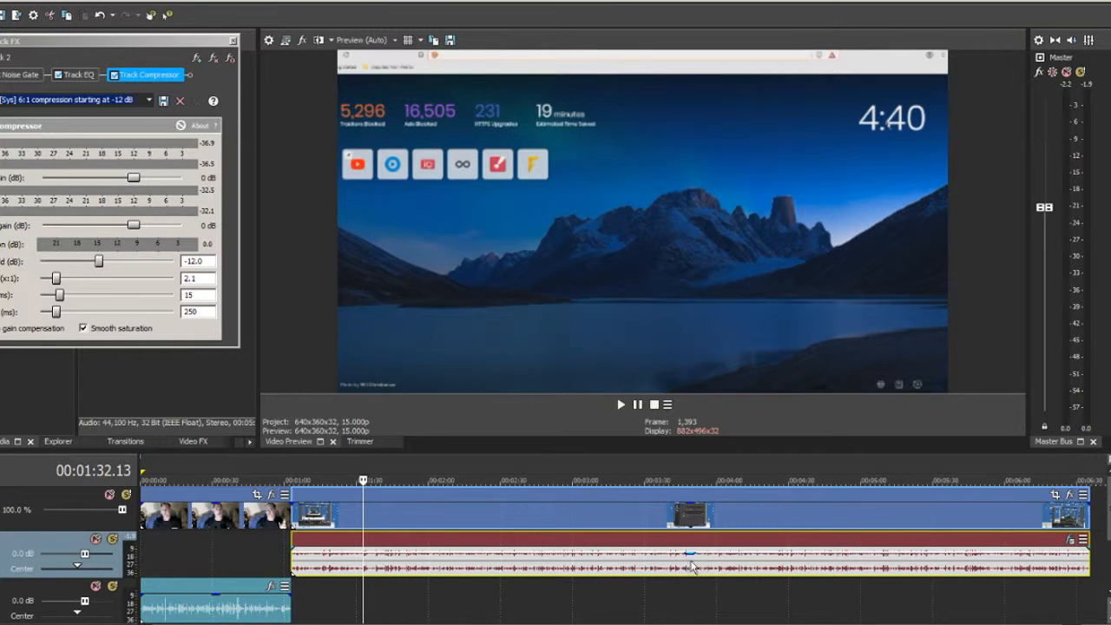
pyautogui.click(77, 74)
pyautogui.moveTo(172, 176); pyautogui.dragTo(125, 187)
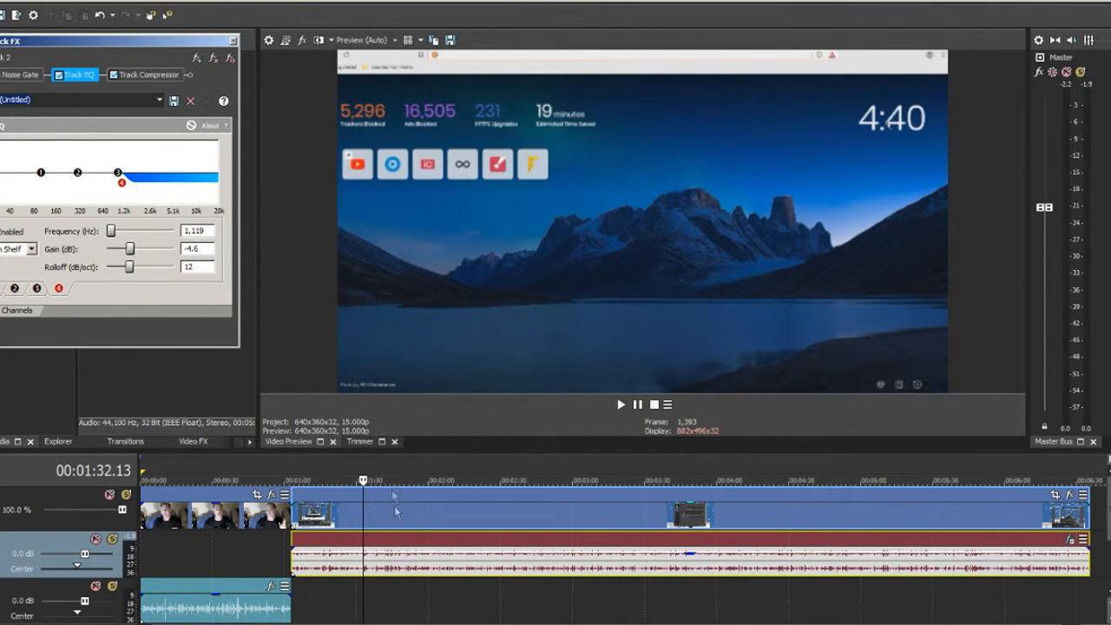
# Play the screen recording from about 1:41 and near its end, and Video 170 from about 0:32, to compare their levels.
pyautogui.click(386, 589)
pyautogui.press('space')
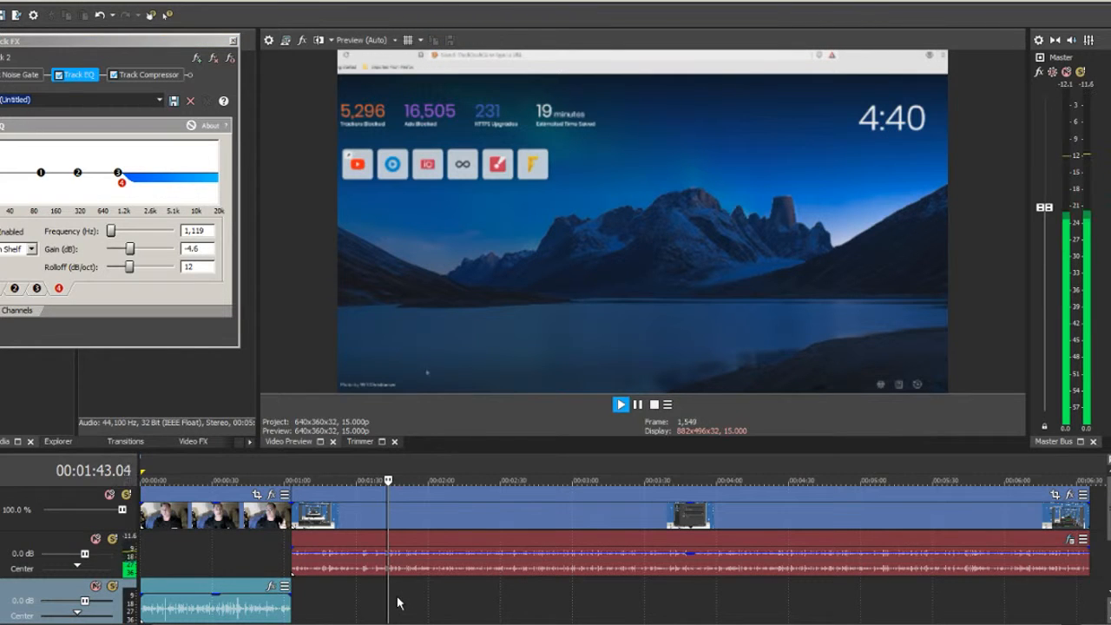
pyautogui.click(219, 567)
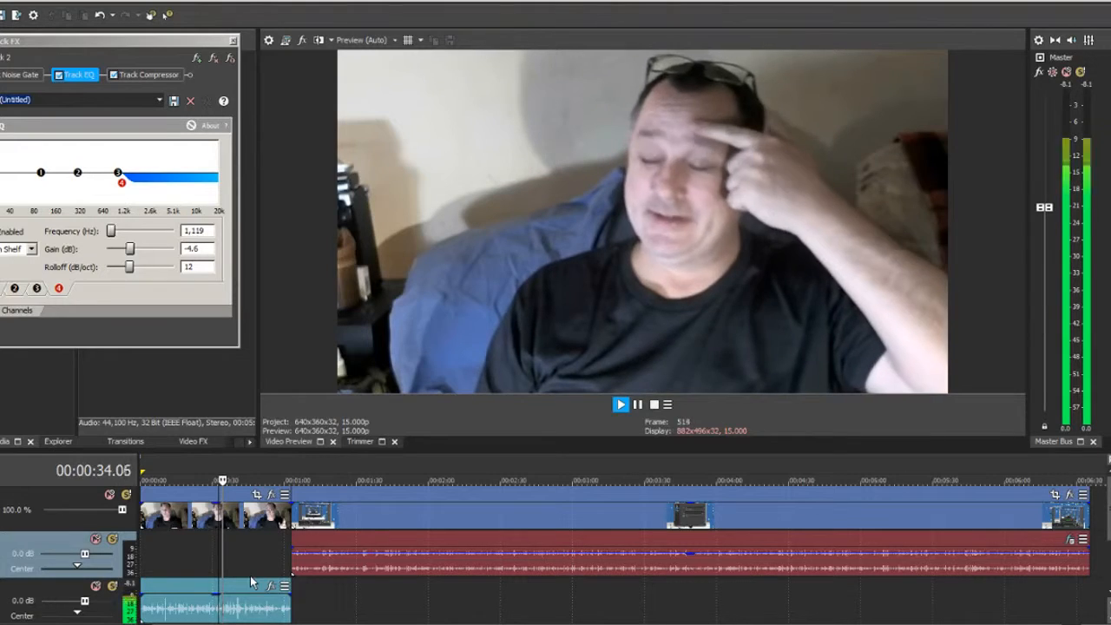
pyautogui.press('space')
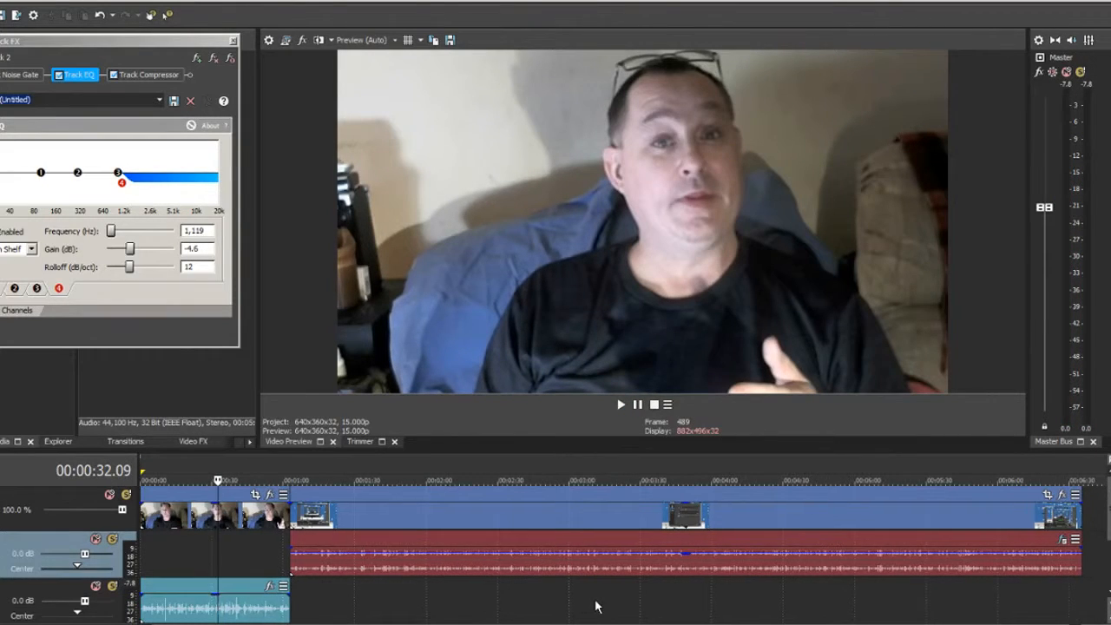
pyautogui.click(1072, 603)
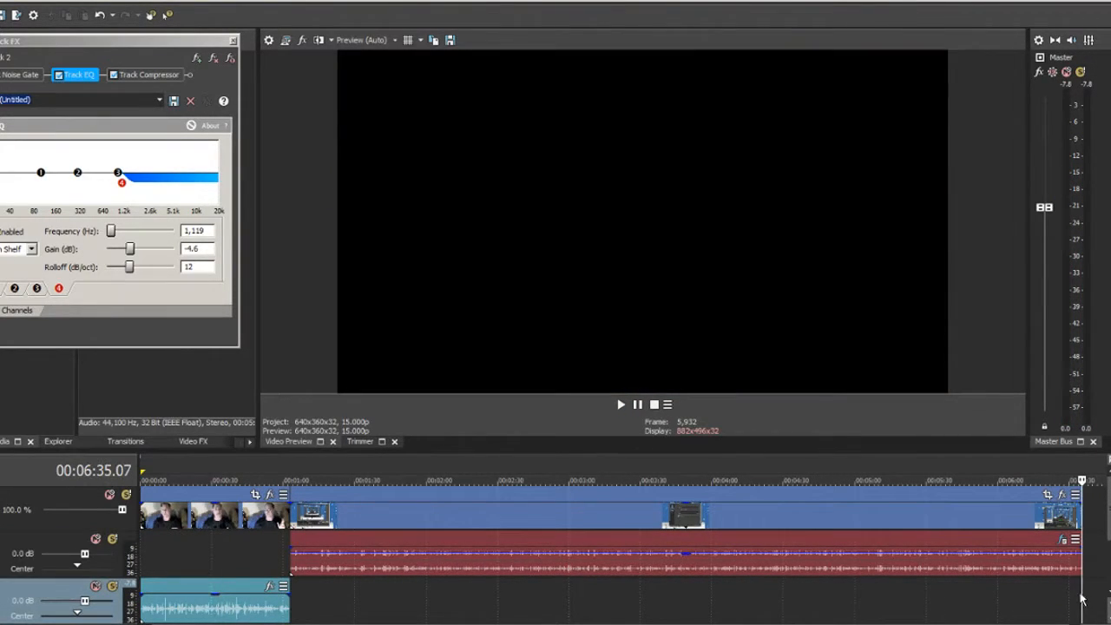
pyautogui.press('space')
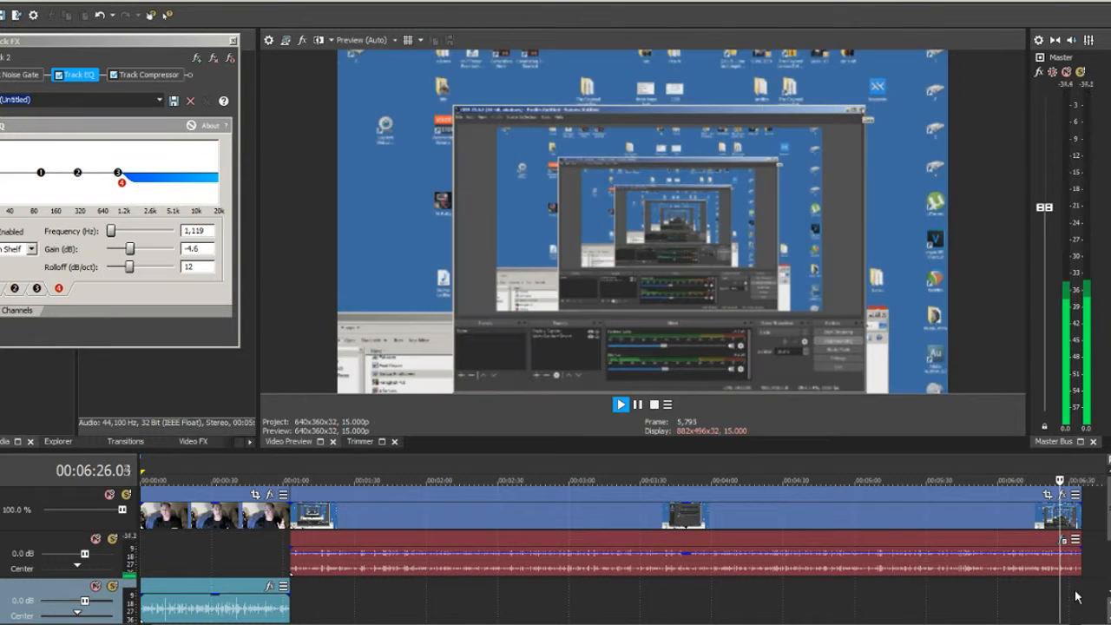
pyautogui.press('space')
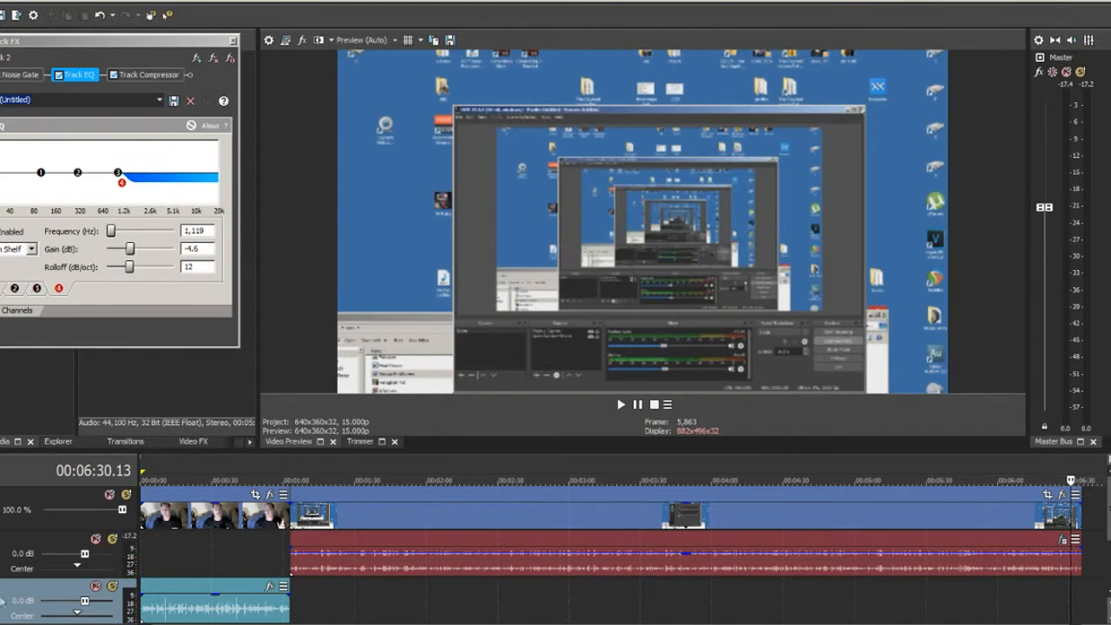
# Save the project as "aaa tut 001" in the Digitally Delayed folder as a VEGAS Pro project file.
pyautogui.click(160, 553)
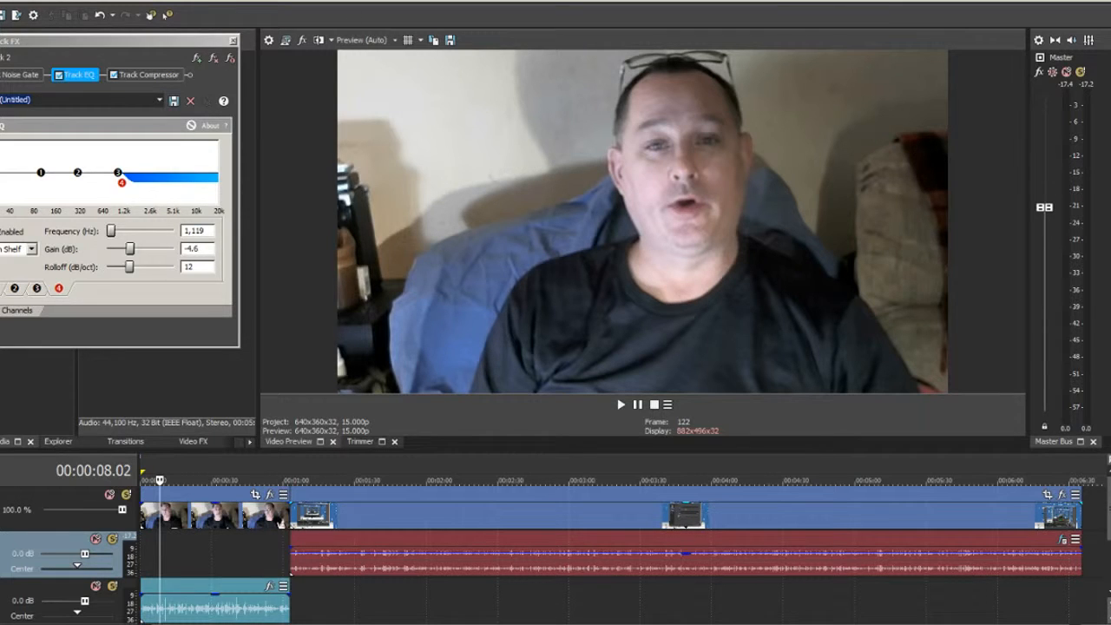
pyautogui.hotkey('alt', 'f')
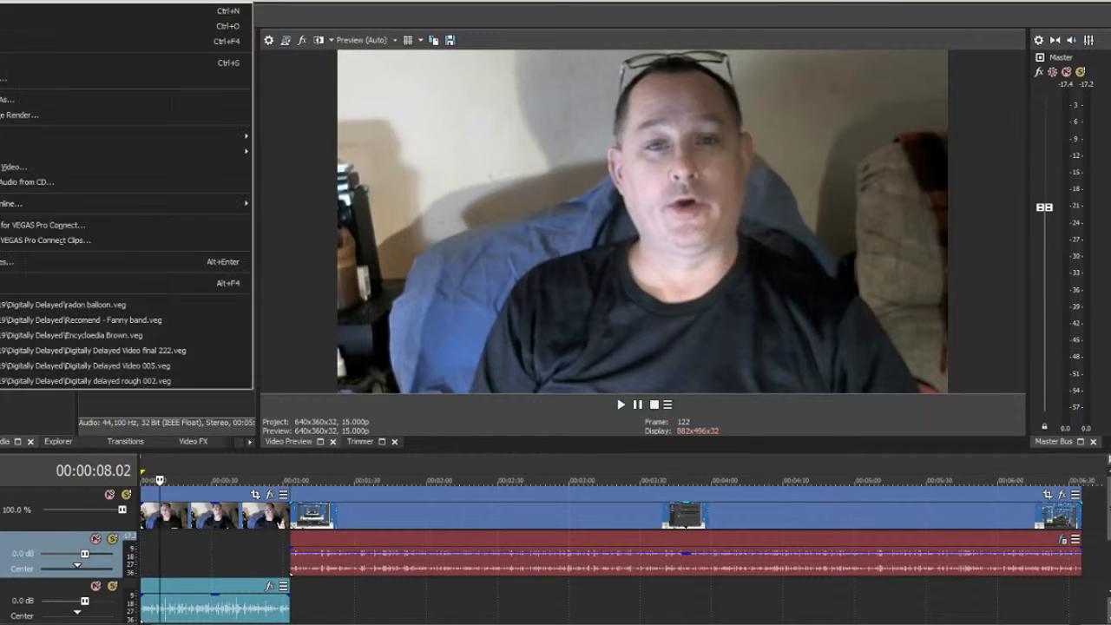
pyautogui.click(4, 66)
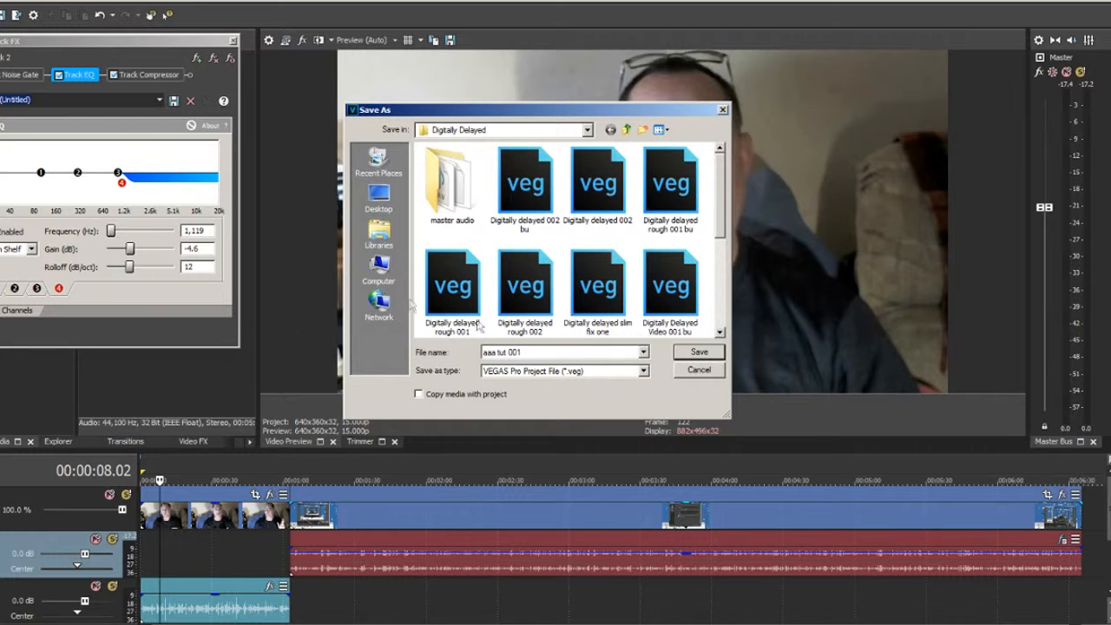
pyautogui.click(713, 356)
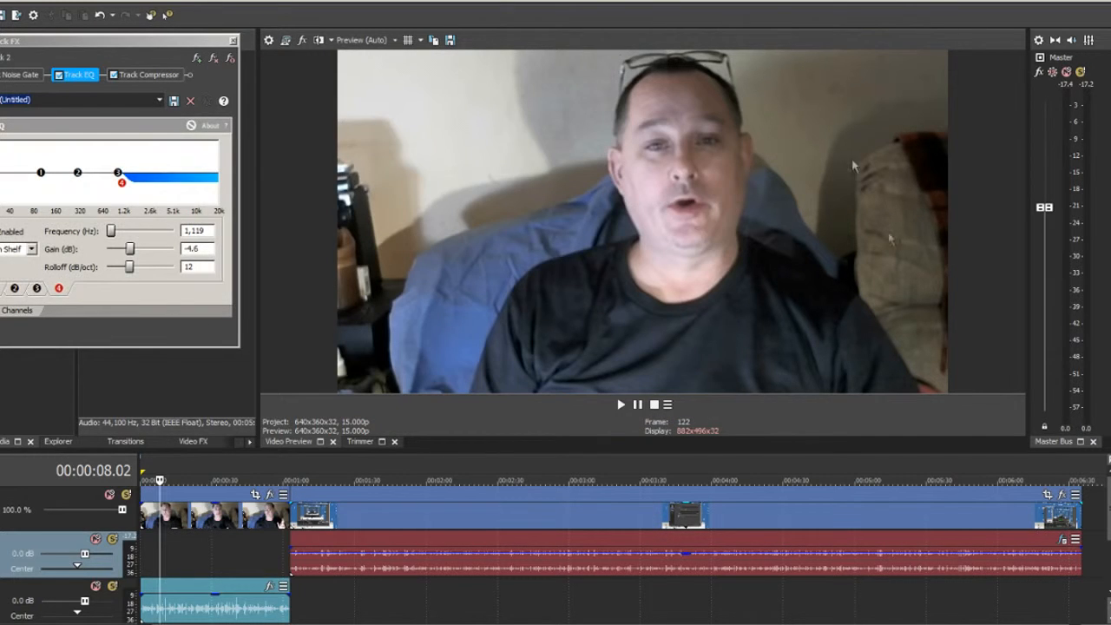
# Render the project to H:\ as "aaa tut 001.mp4" using the Sony AVC/MVC "small" template.
pyautogui.click(2, 1)
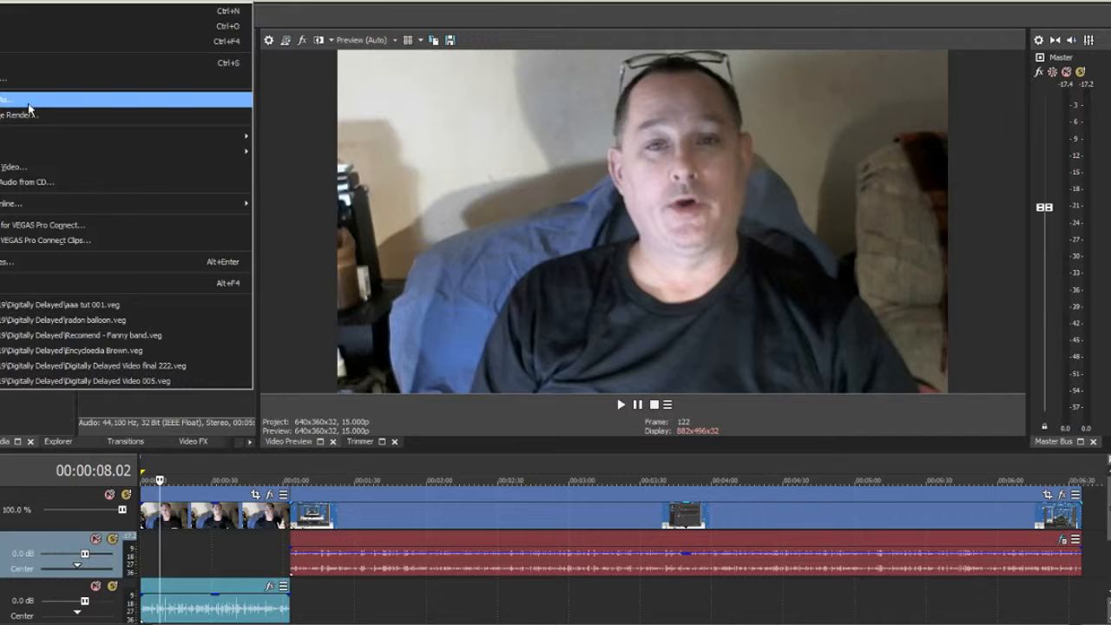
pyautogui.click(28, 101)
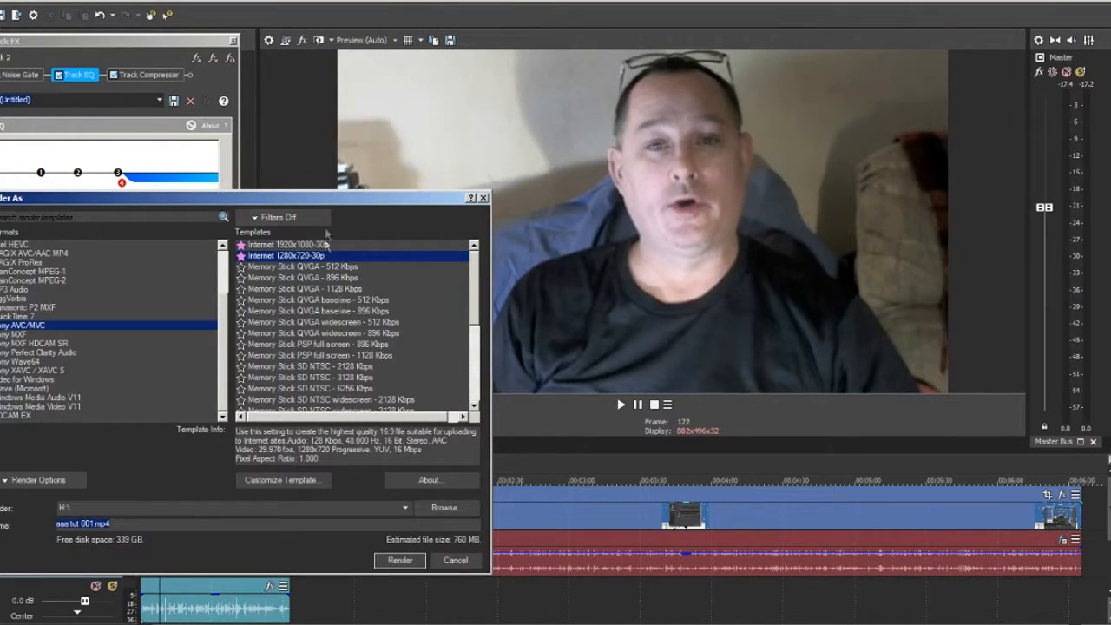
pyautogui.scroll(-5, 478, 284)
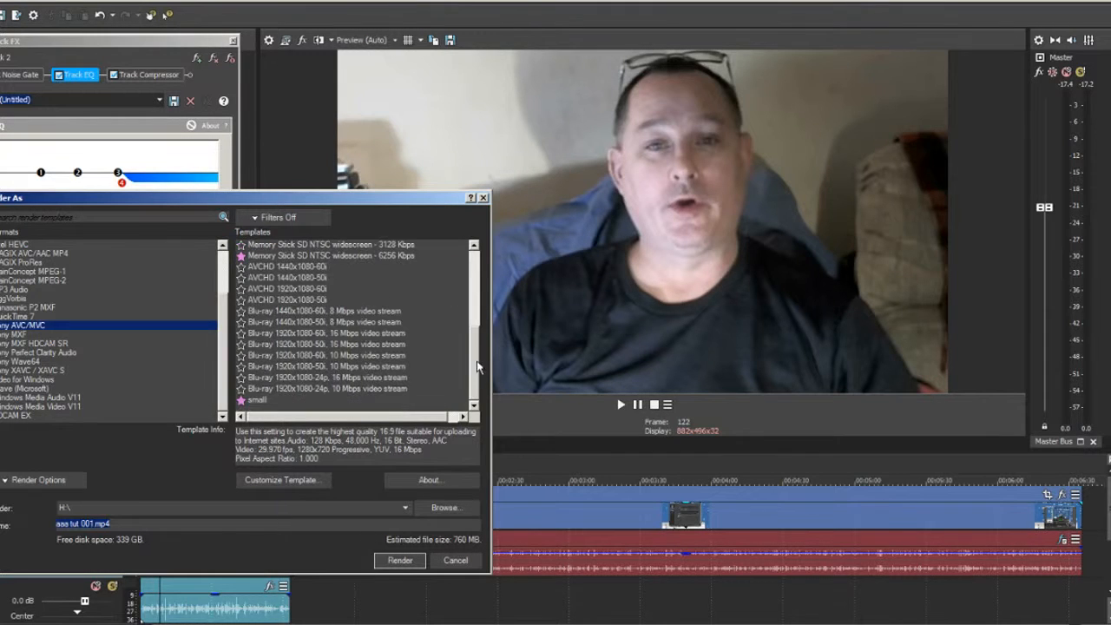
pyautogui.click(257, 400)
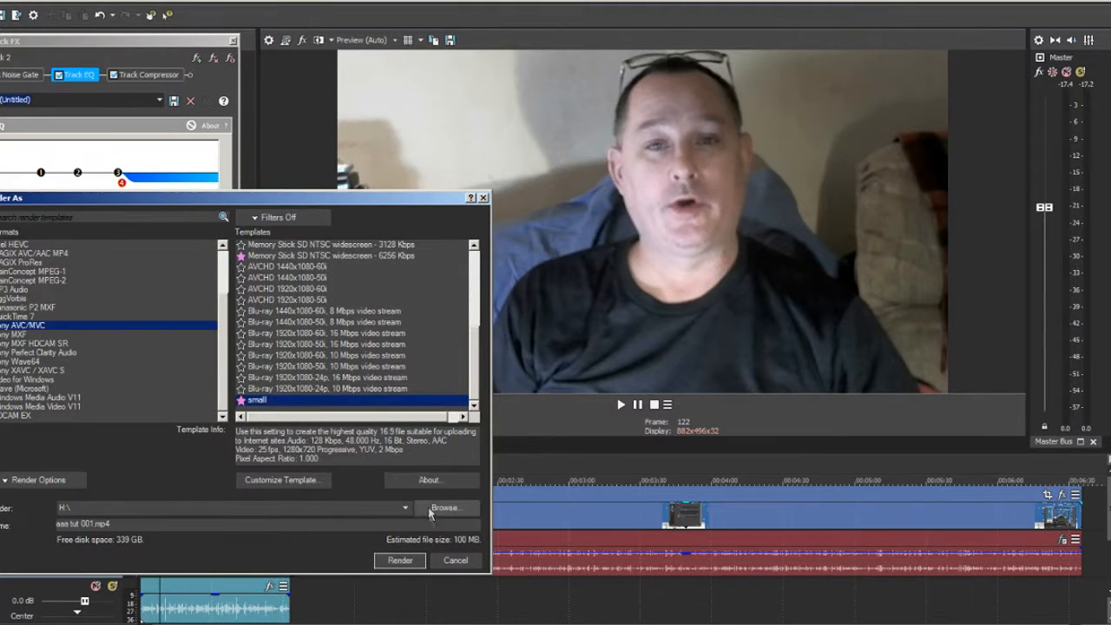
pyautogui.click(399, 560)
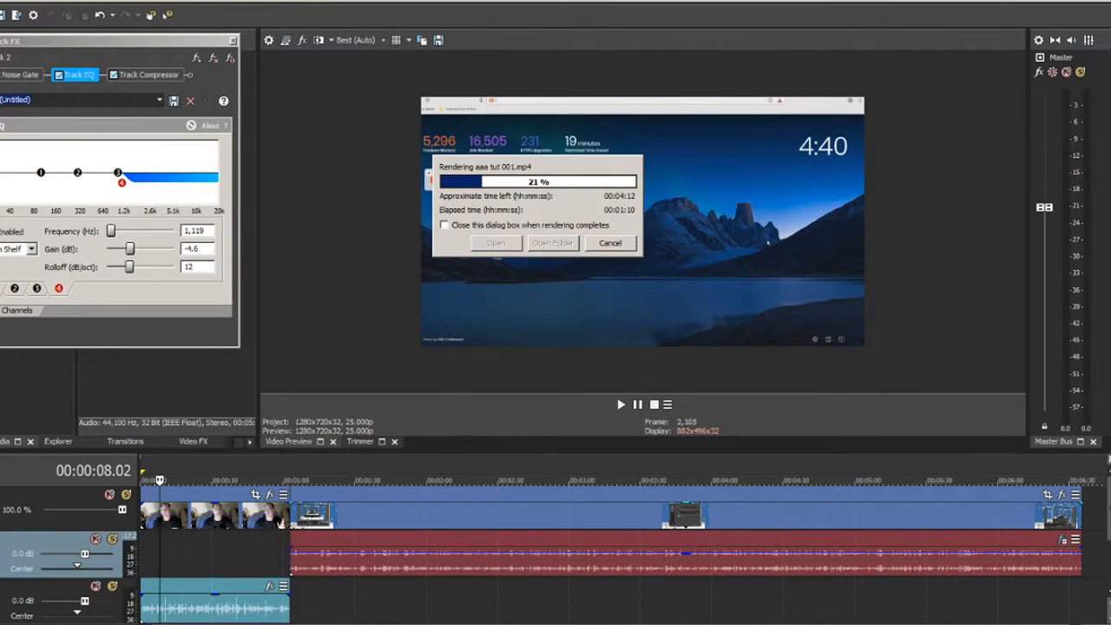
pyautogui.hotkey('alt', 'Tab')
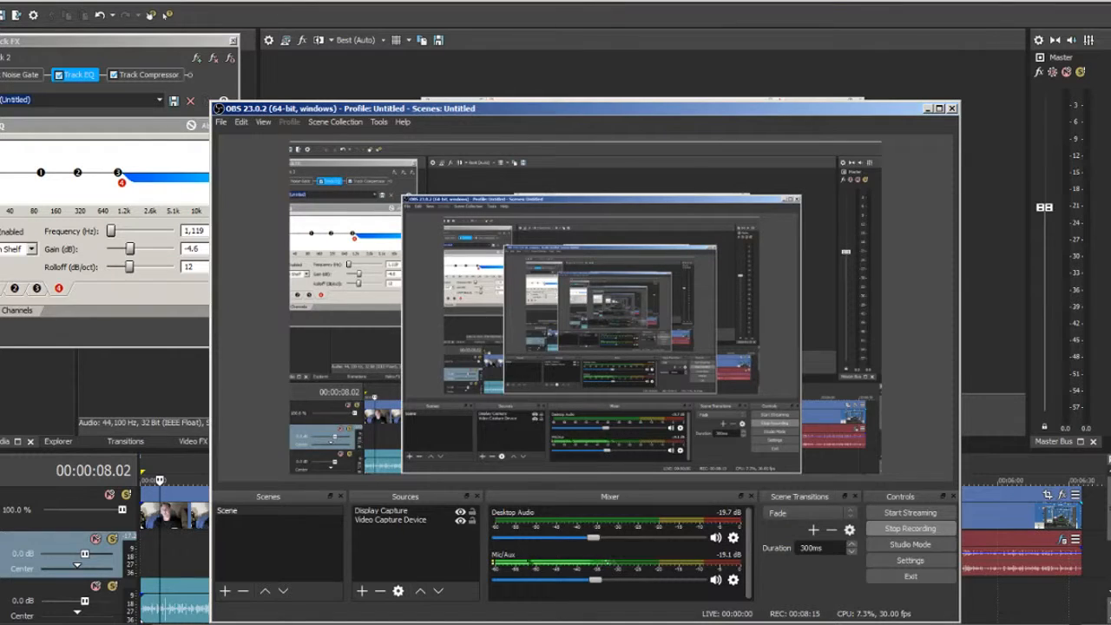